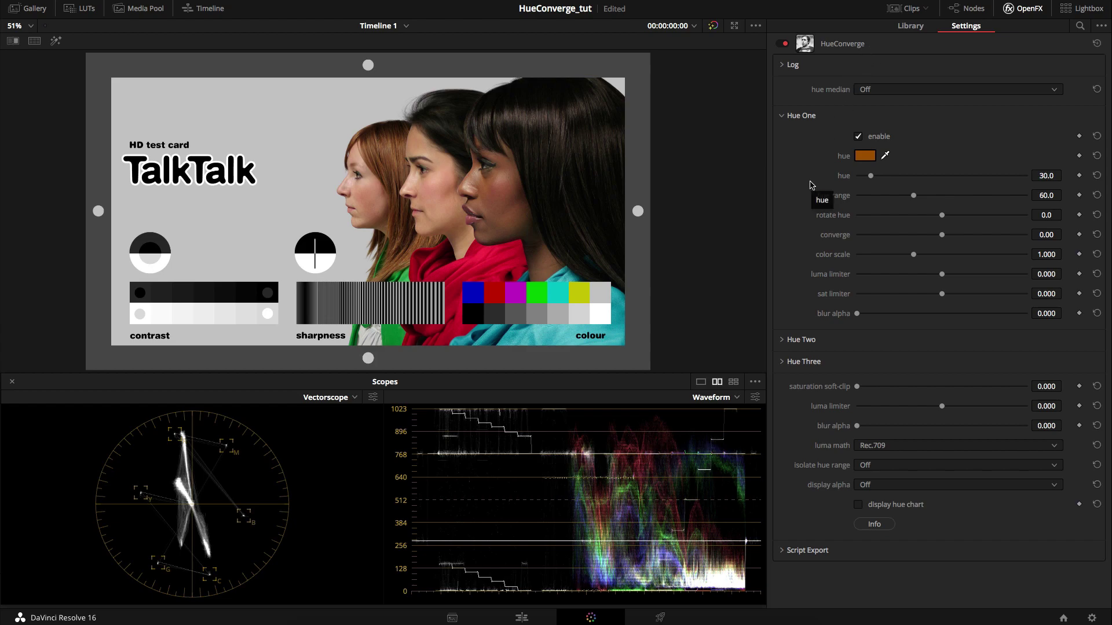
- Review the Log settings' hue median filter choices, leaving hue median Off
click(783, 68)
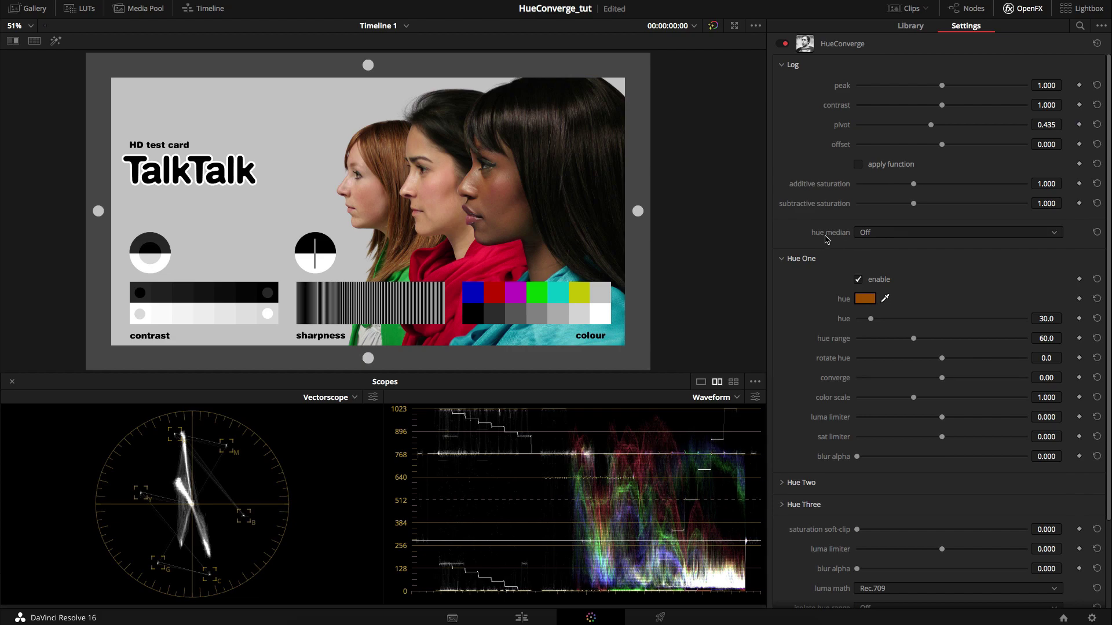
click(895, 235)
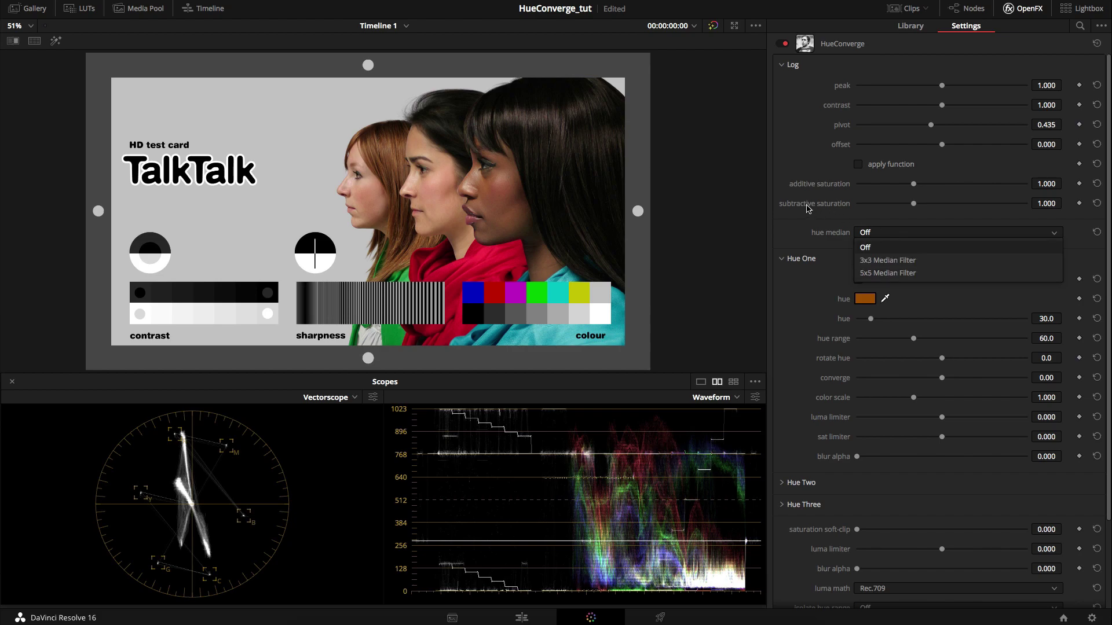
click(843, 214)
click(781, 65)
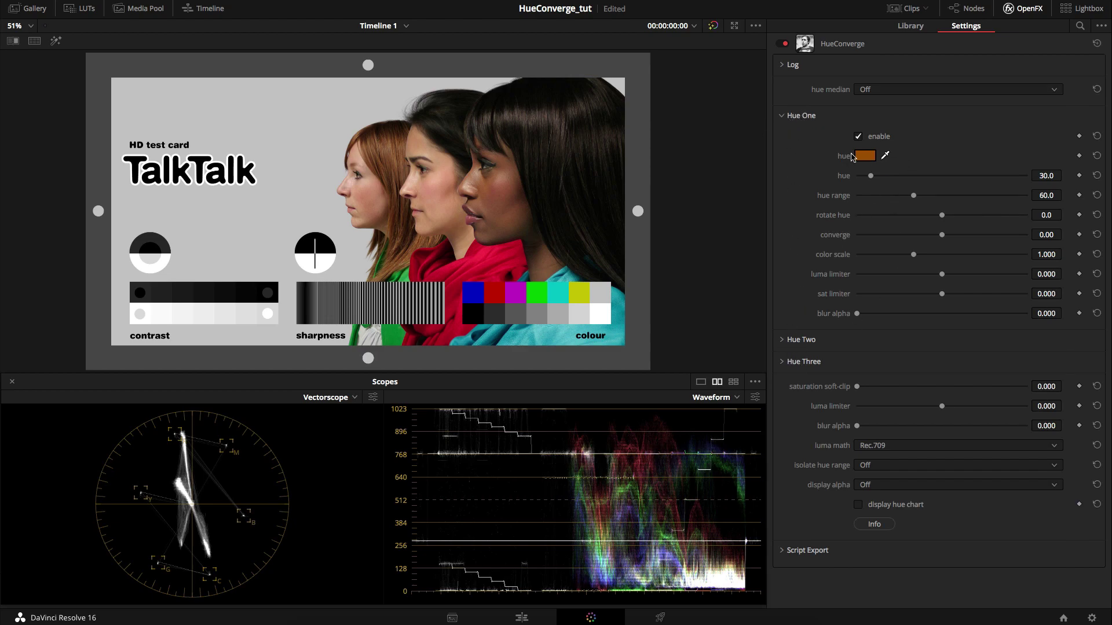
- Expand and collapse the Hue Two and Hue Three settings groups to review them
click(782, 340)
click(782, 565)
scroll(794, 525, down, 5)
click(783, 228)
click(782, 317)
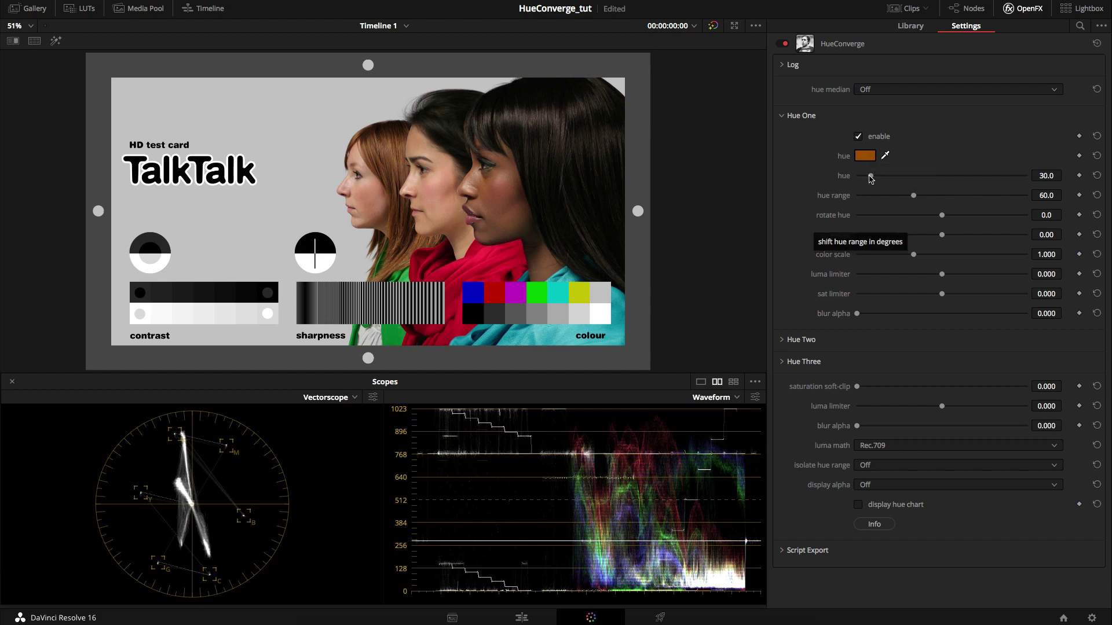
- Sample Hue One's target hue from the red scarf and a cheek, then restore hue to 30.0
click(885, 155)
click(491, 260)
click(865, 156)
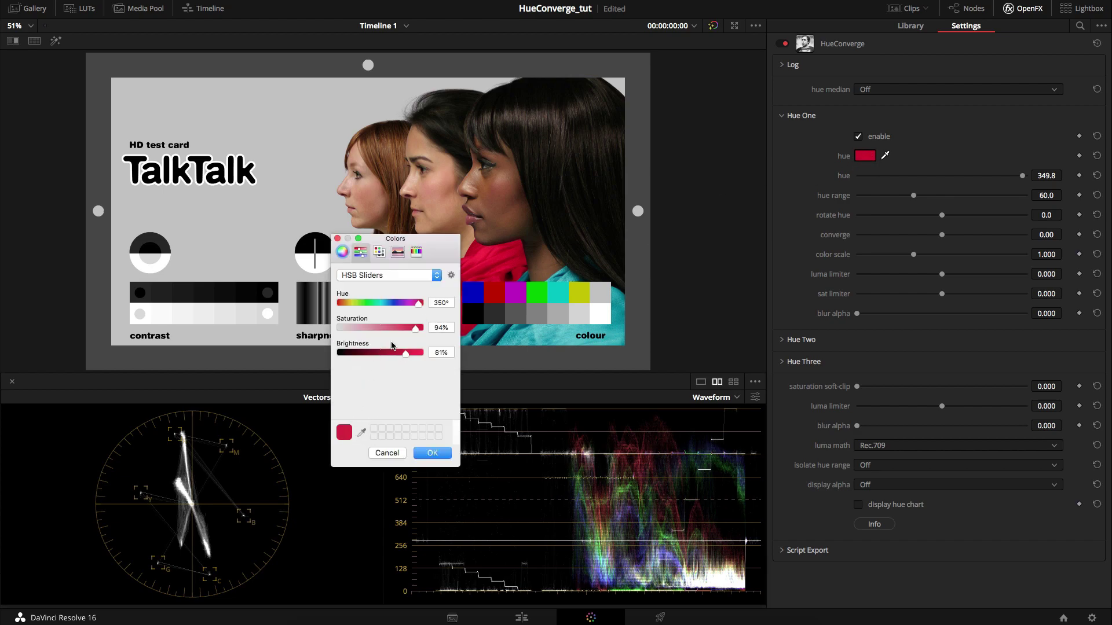
drag(443, 253, 611, 242)
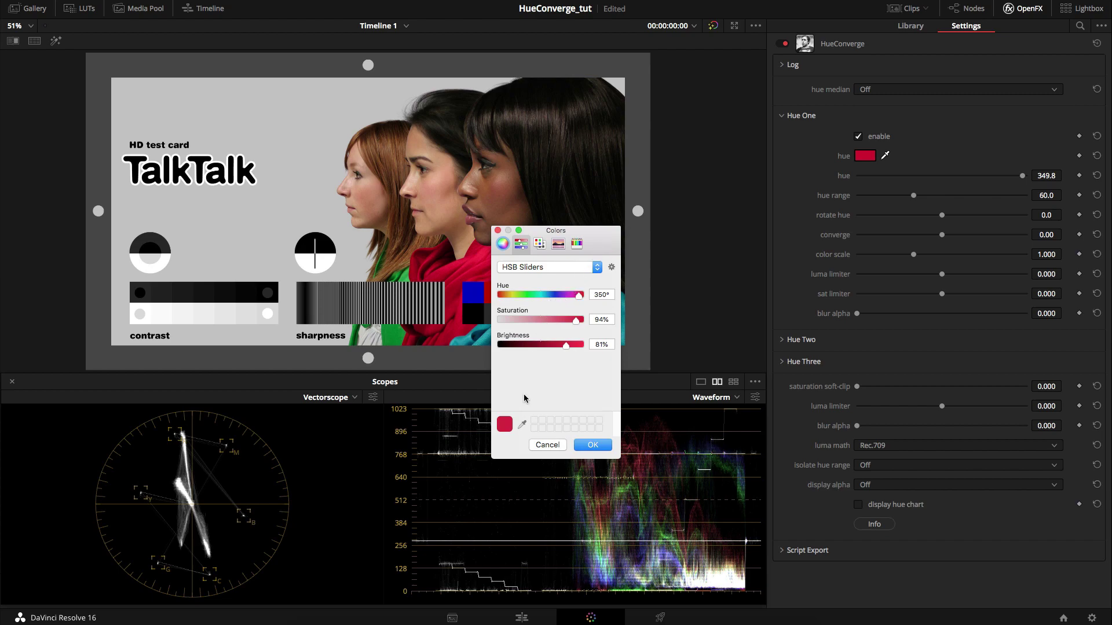
click(523, 424)
click(522, 425)
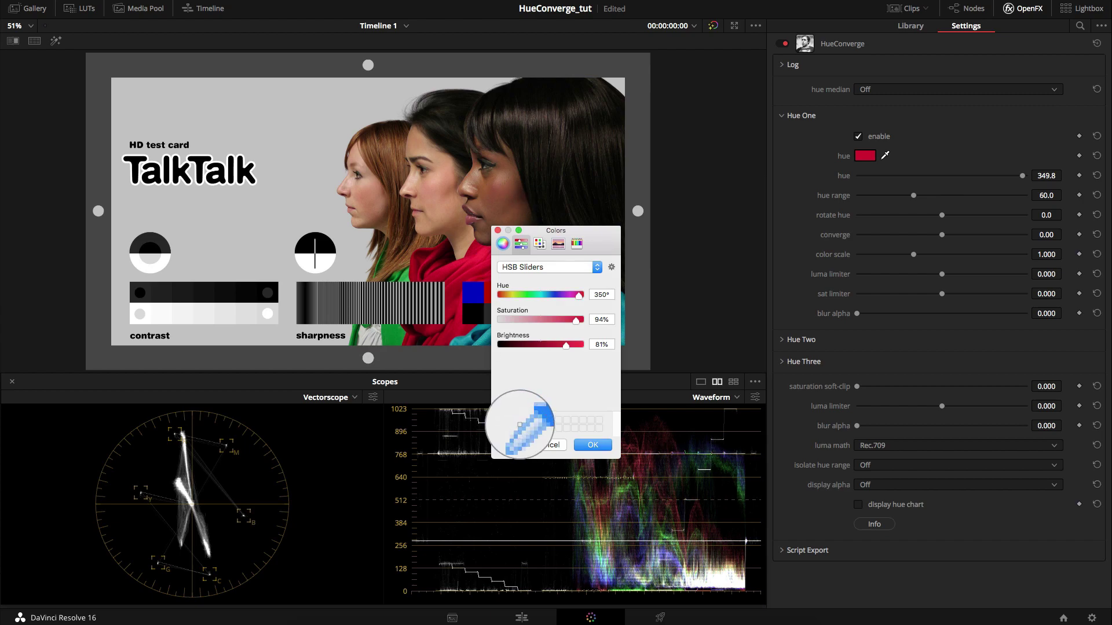
click(439, 203)
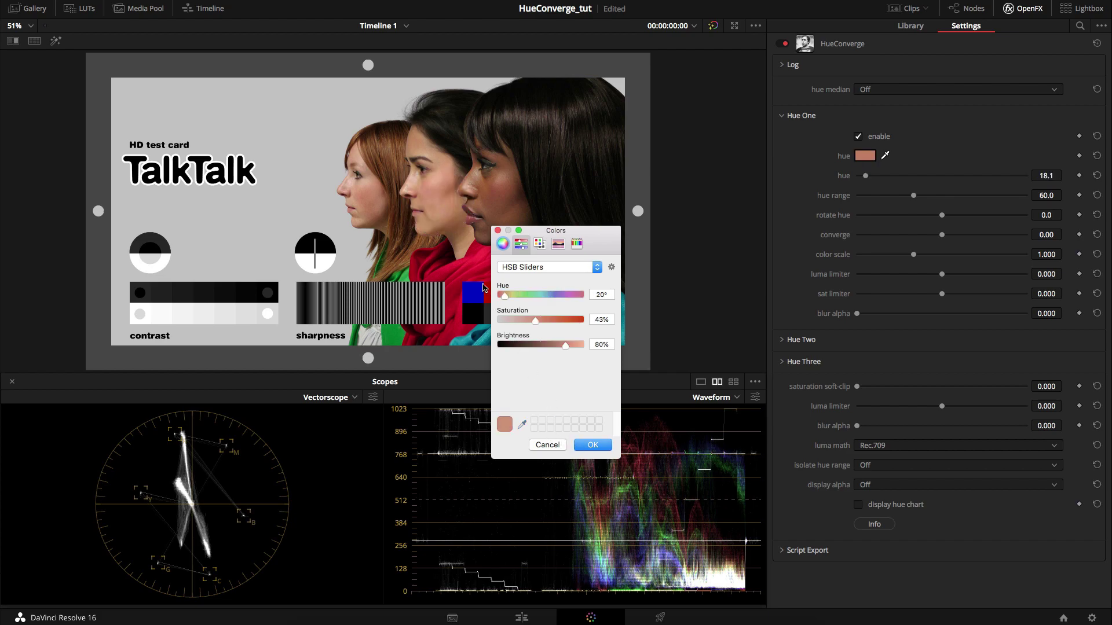
click(552, 446)
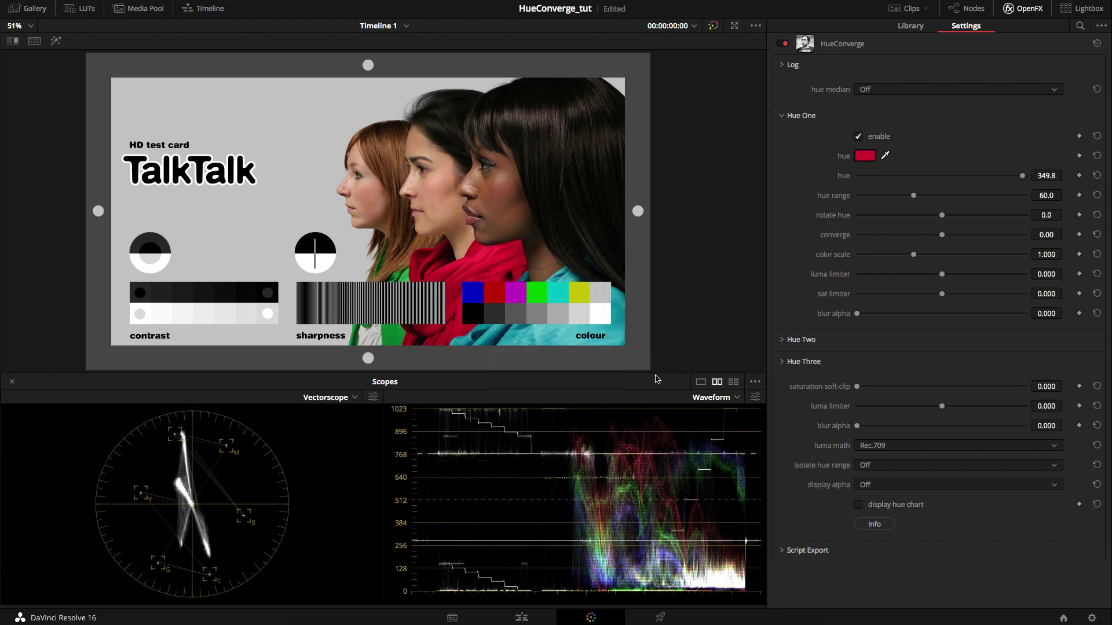
click(1096, 157)
- Test and reset the hue, then set rotate hue to 36.7 and hue range to 81.4
mouse_move(871, 177)
mouse_down()
mouse_move(1034, 189)
mouse_move(849, 187)
mouse_move(869, 187)
mouse_up()
click(1097, 175)
mouse_move(944, 217)
mouse_down()
mouse_move(982, 216)
mouse_move(930, 219)
mouse_move(970, 218)
mouse_move(959, 219)
mouse_up()
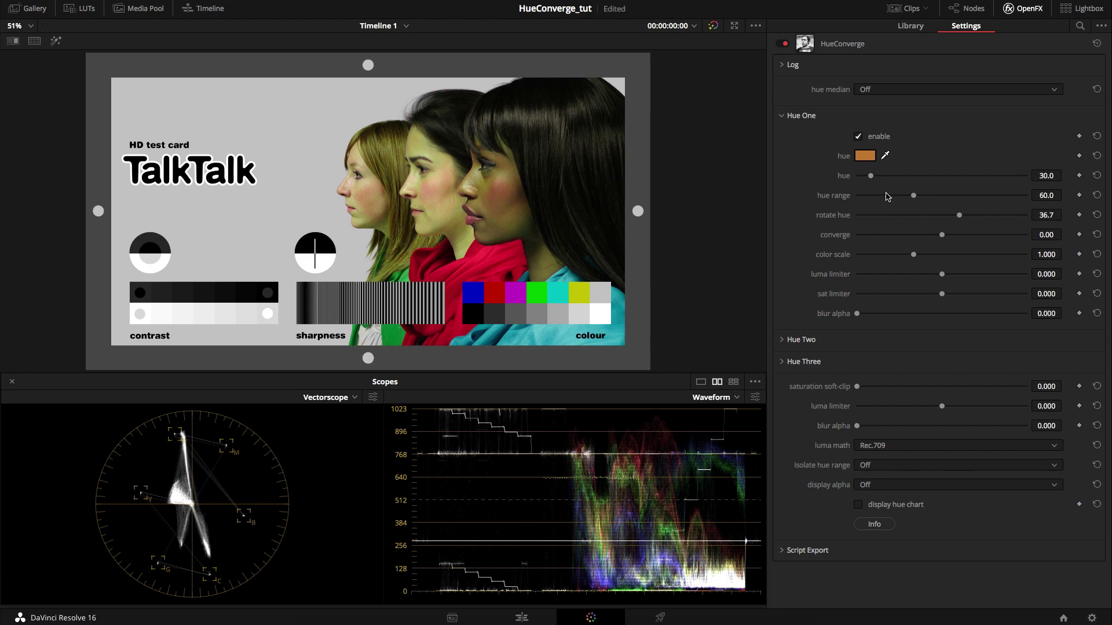
drag(913, 196, 932, 197)
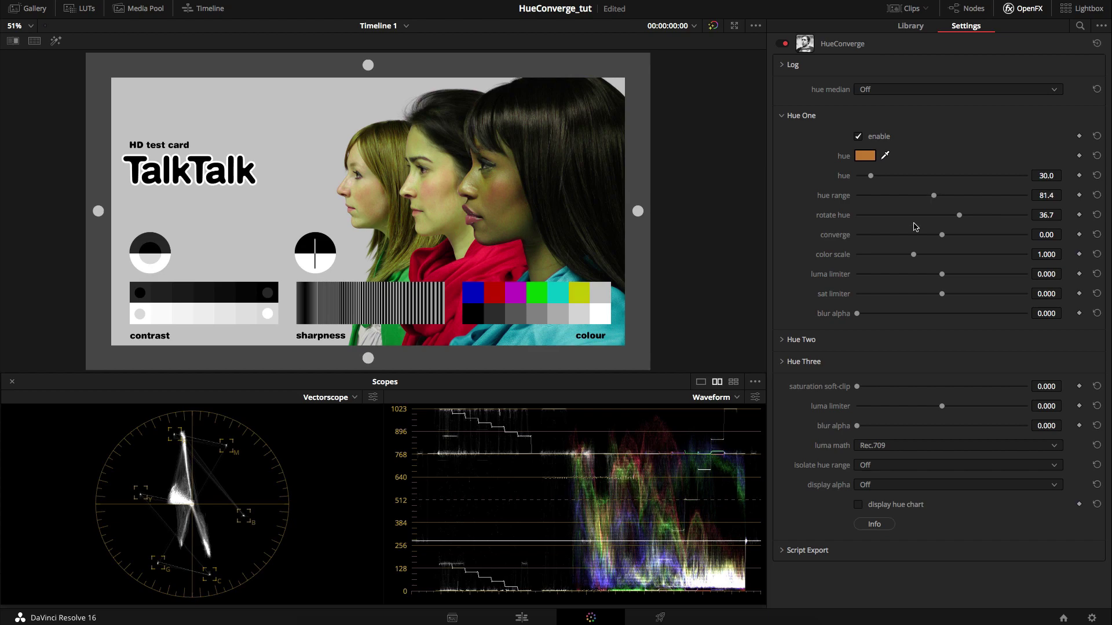
- Reset rotate hue to 0.0, test converge around 2.1–2.2, then reset and leave it at 0.04
click(1096, 216)
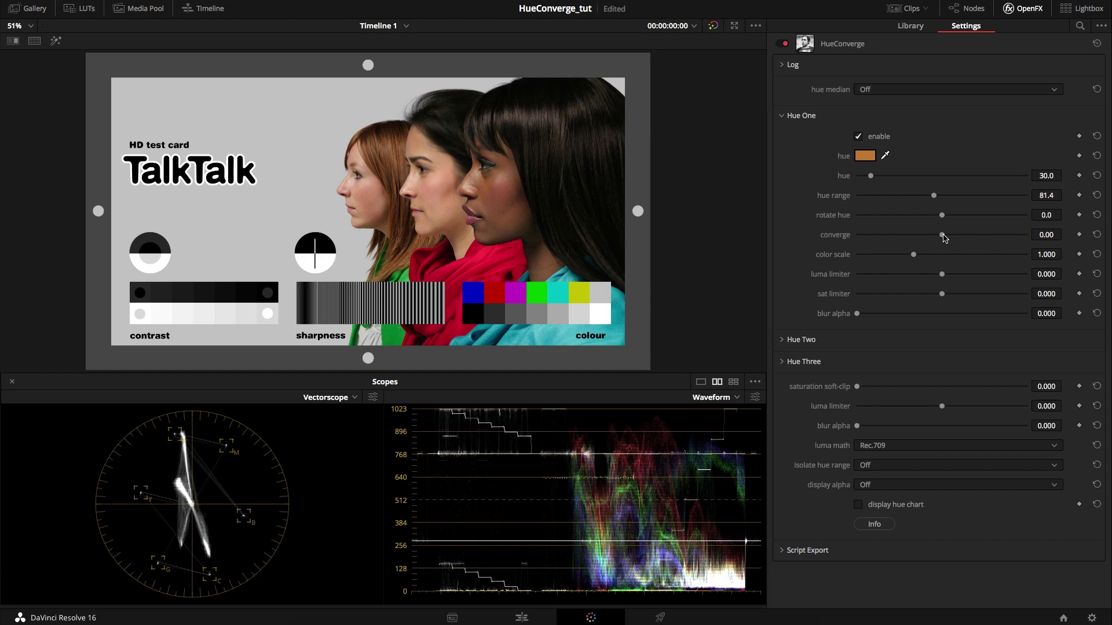
drag(943, 237, 977, 238)
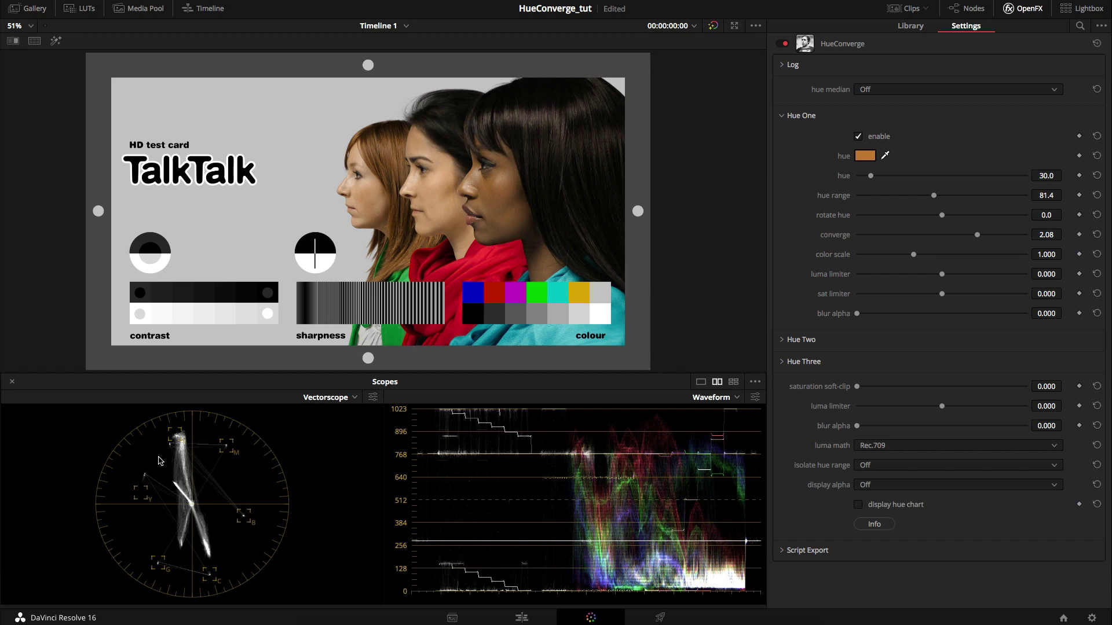
mouse_move(971, 237)
mouse_down()
mouse_move(958, 238)
mouse_move(1012, 235)
mouse_move(987, 236)
mouse_up()
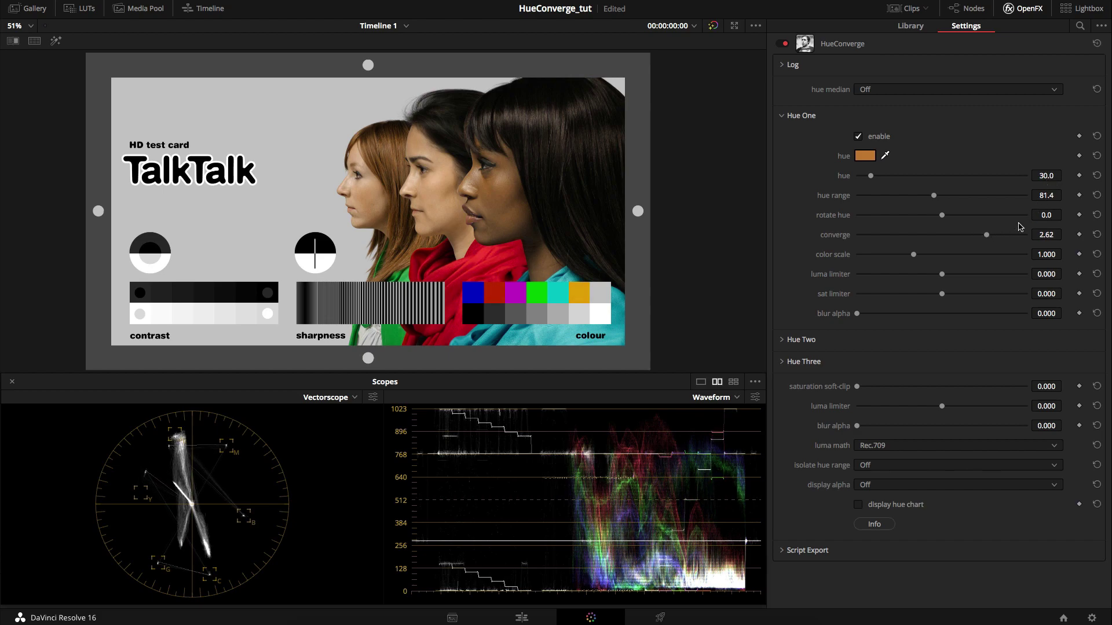
mouse_move(990, 238)
mouse_down()
mouse_move(971, 237)
mouse_move(981, 240)
mouse_up()
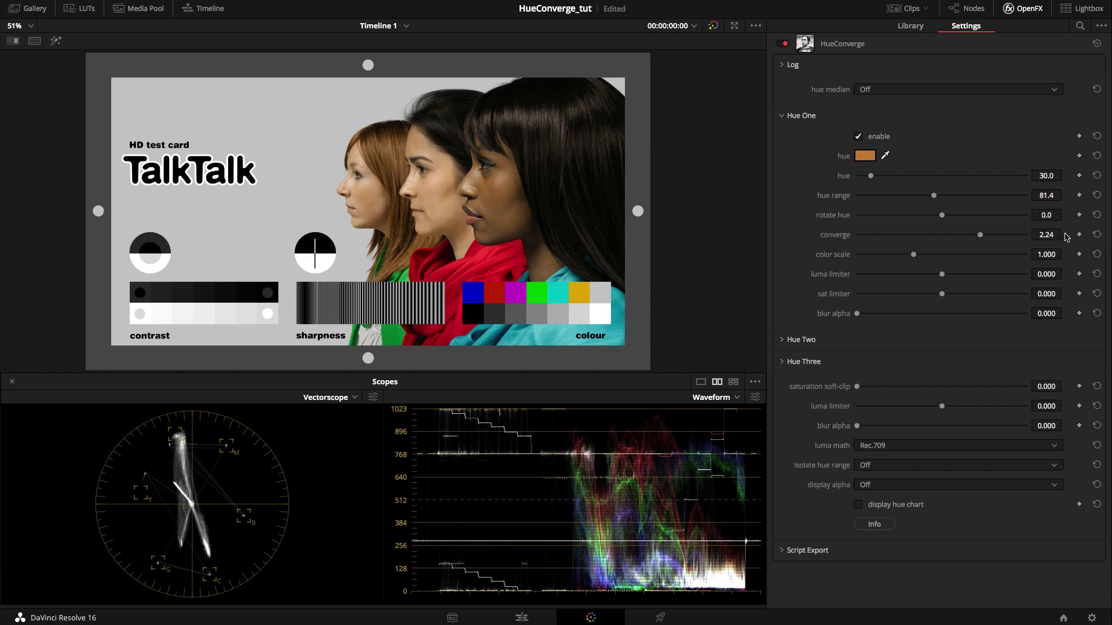
click(1096, 235)
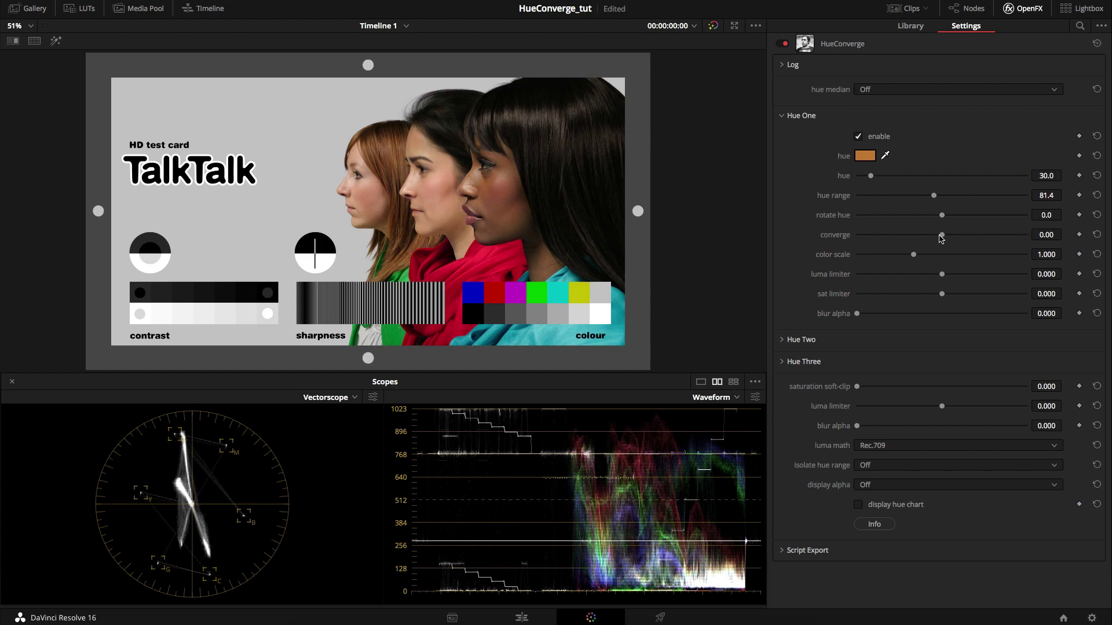
mouse_move(942, 237)
mouse_down()
mouse_move(907, 238)
mouse_move(943, 237)
mouse_up()
- On the hue chart, set converge 1.87, a negative rotate hue, range 154.9 and color scale 1.694
click(858, 506)
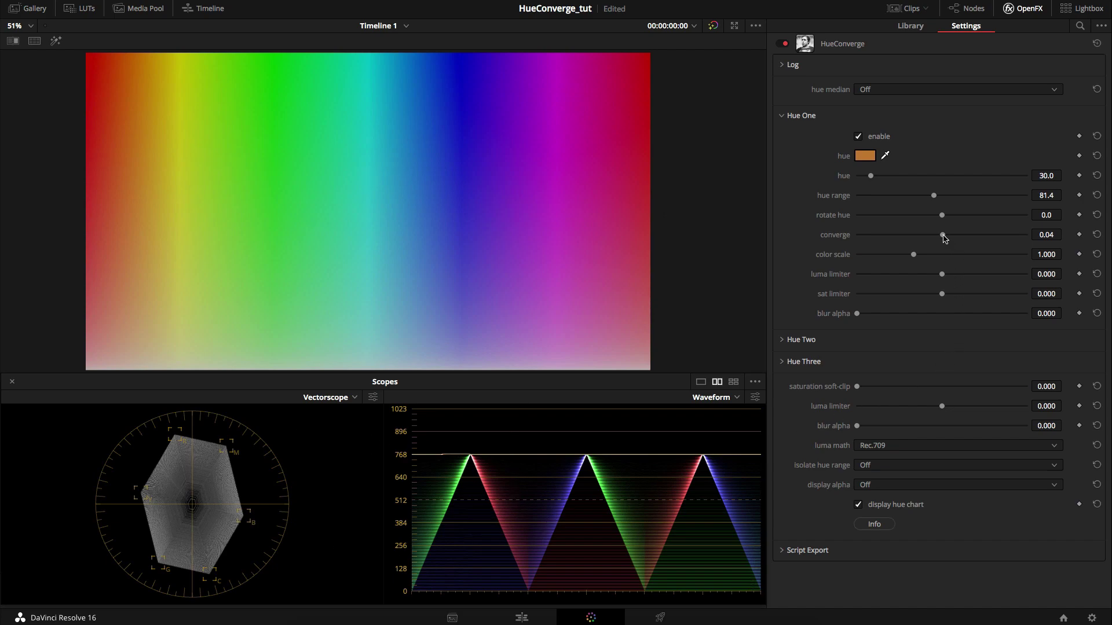
drag(944, 237, 1003, 195)
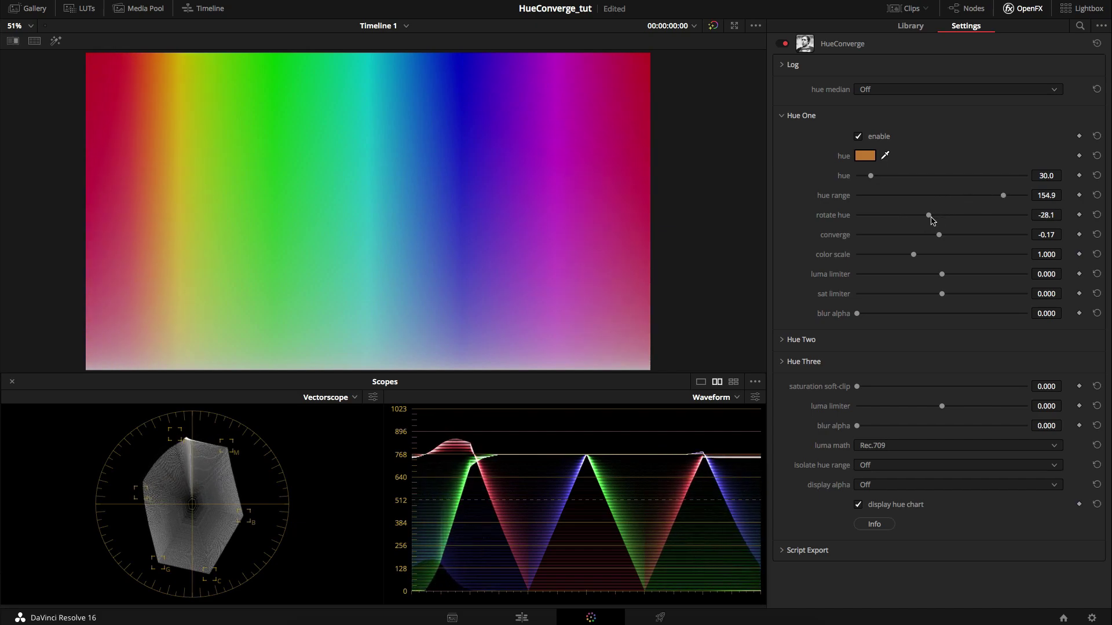
drag(928, 216, 987, 236)
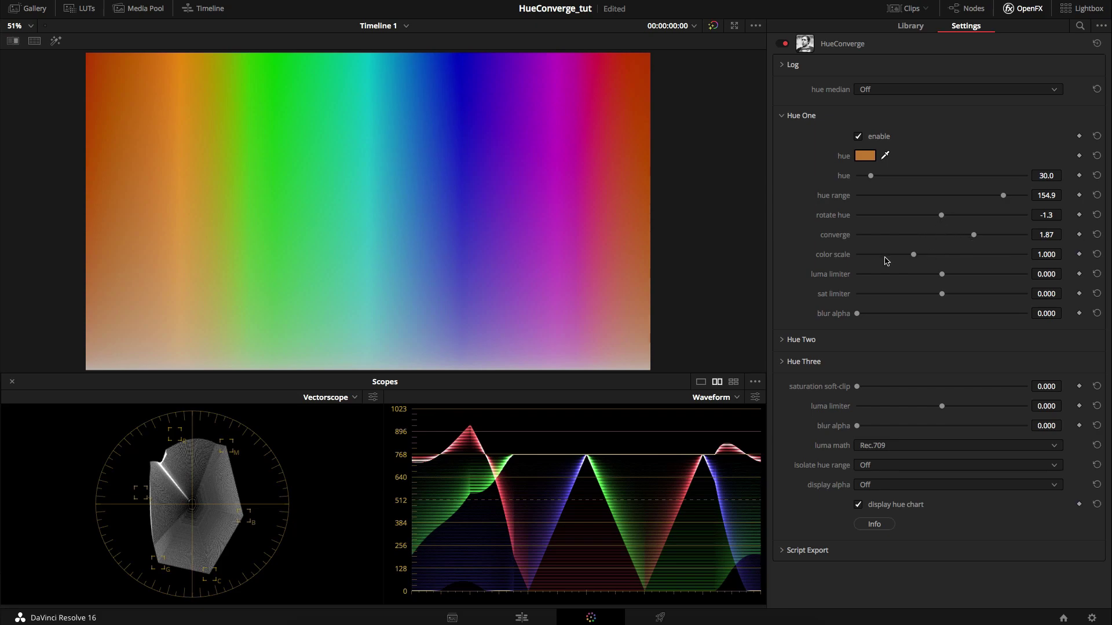
drag(913, 258, 868, 260)
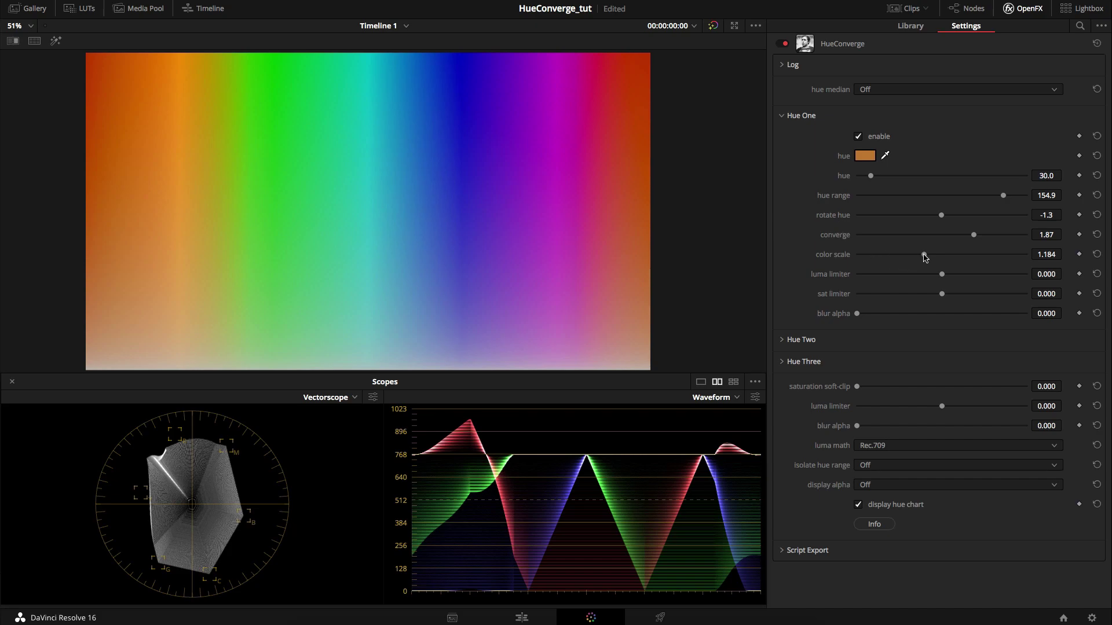
drag(924, 255, 954, 259)
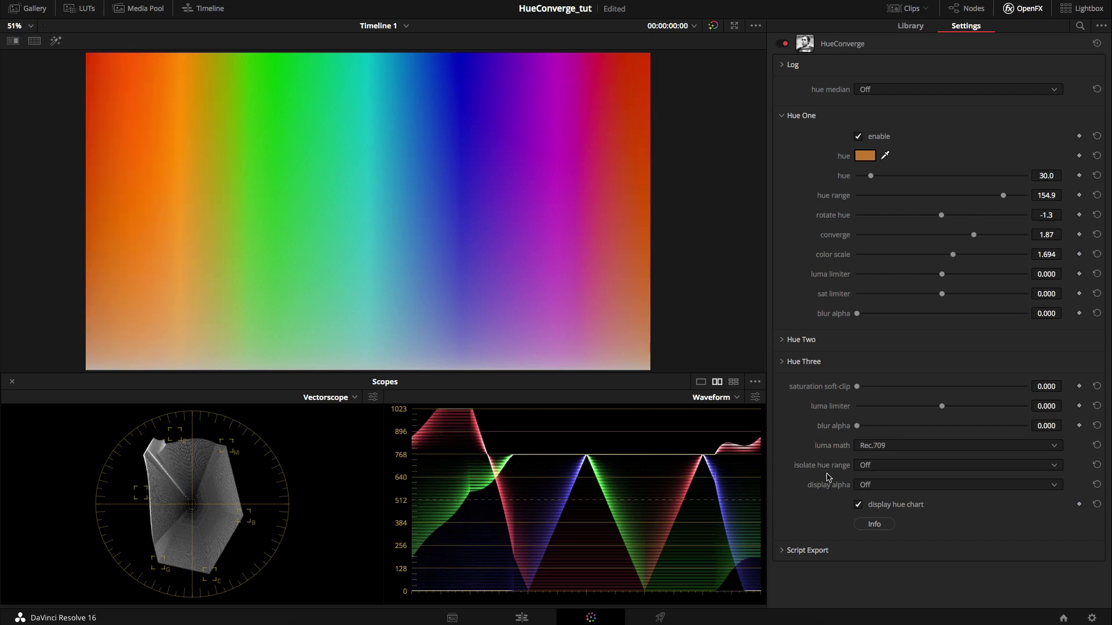
- Hide the hue chart and reset HueConverge to defaults: range 60.0, converge 0.00, color scale 1.000
click(859, 505)
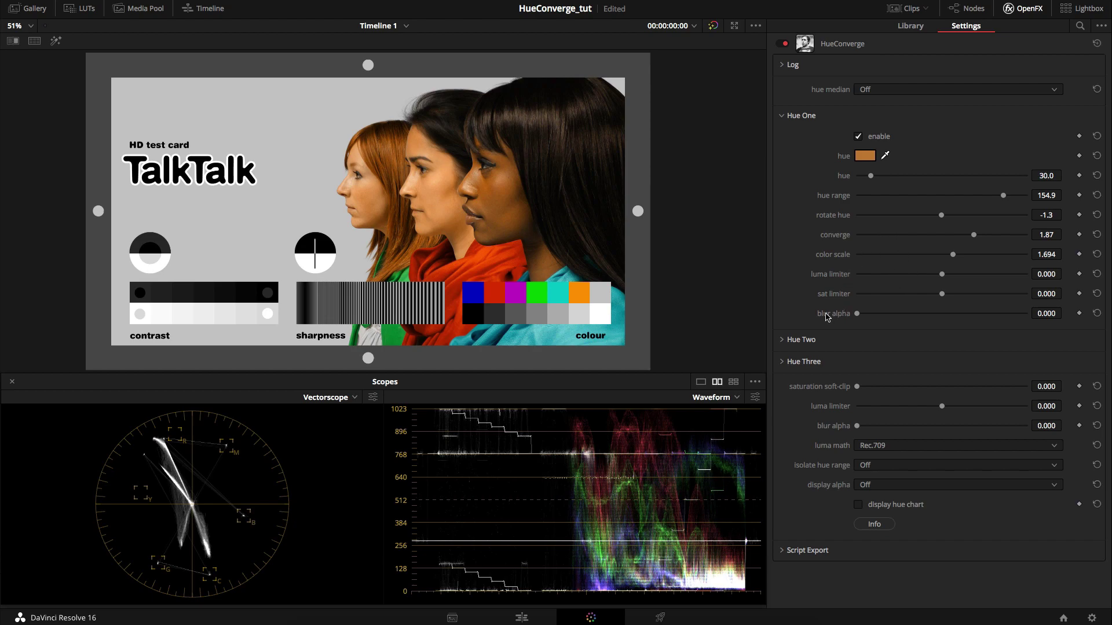
click(1097, 44)
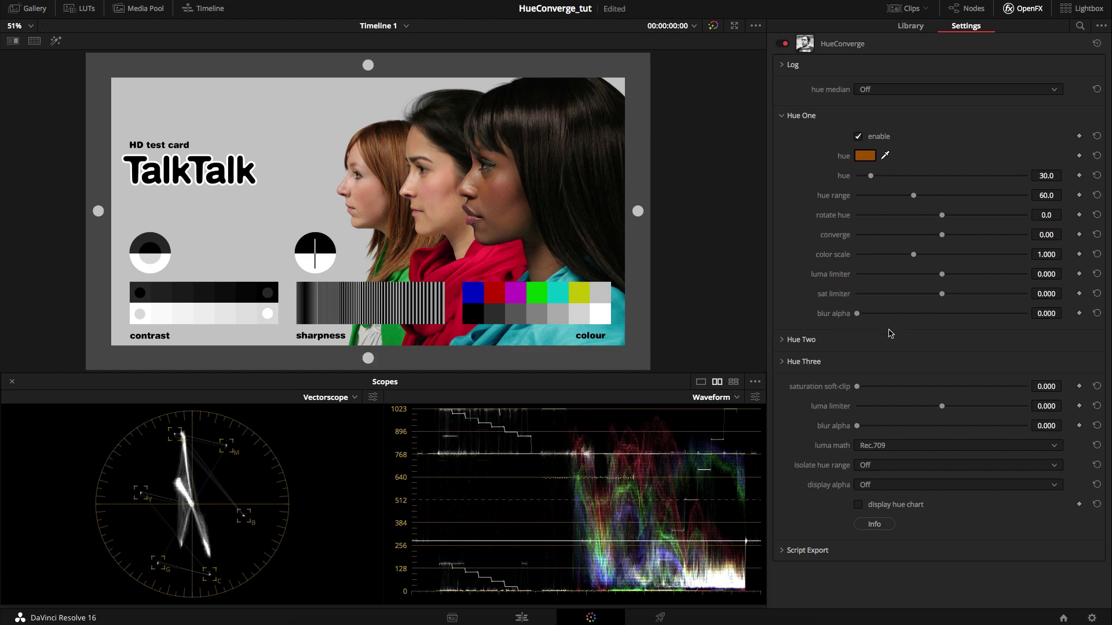
click(912, 487)
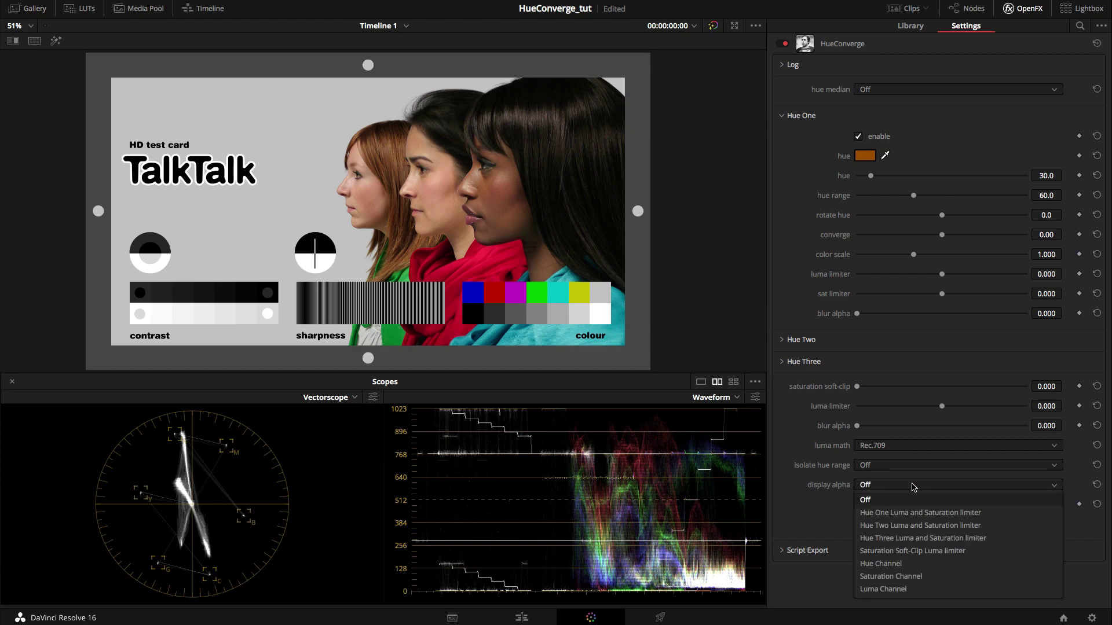
- Show the Hue One limiter matte; set luma limiter 0.694, sat limiter 0.286, blur alpha 0.313
click(928, 515)
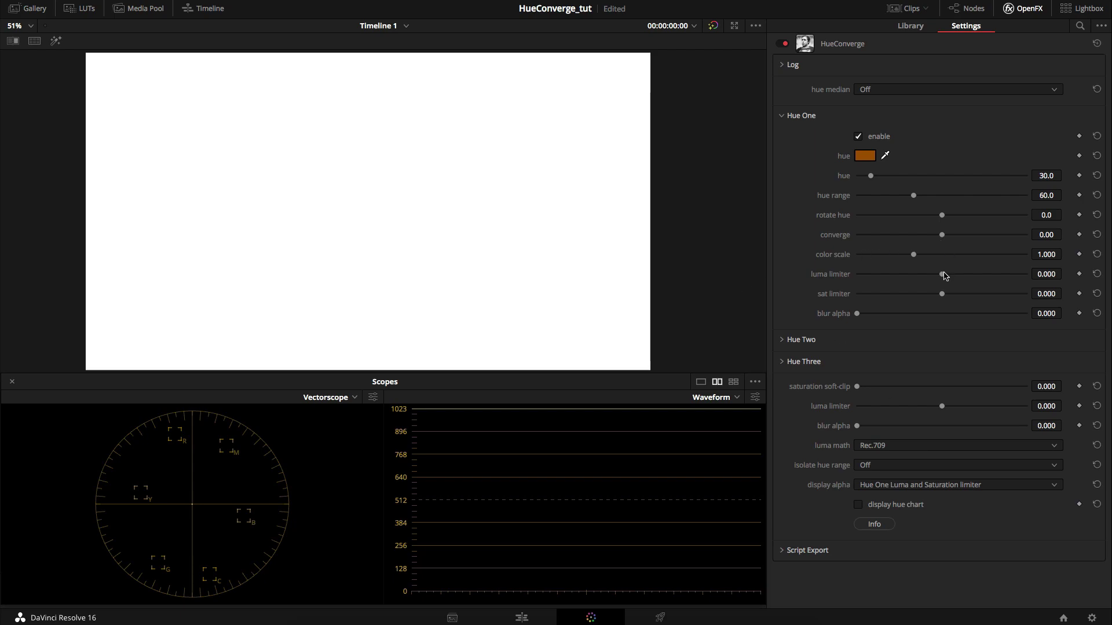
mouse_move(944, 276)
mouse_down()
mouse_move(1028, 291)
mouse_move(863, 279)
mouse_move(945, 282)
mouse_move(954, 294)
mouse_up()
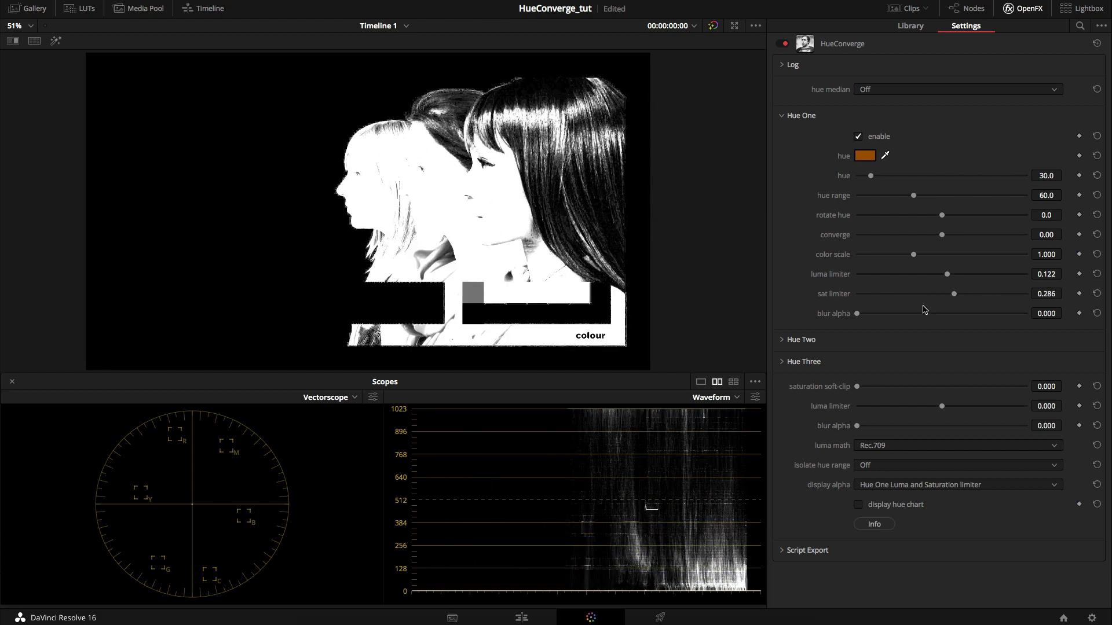
click(1097, 274)
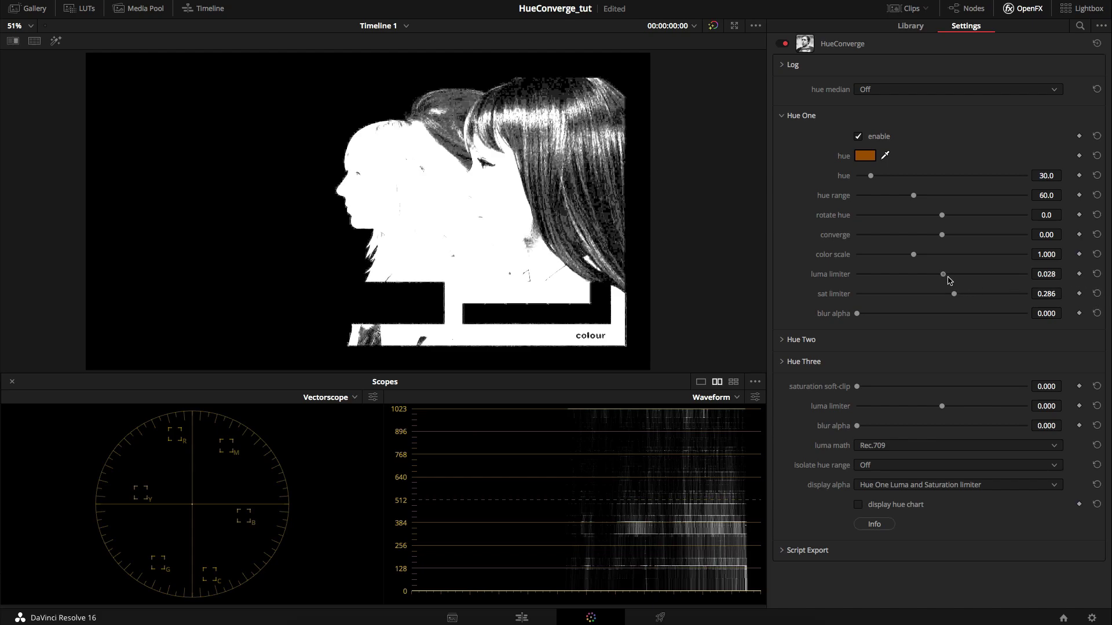
drag(941, 274, 971, 278)
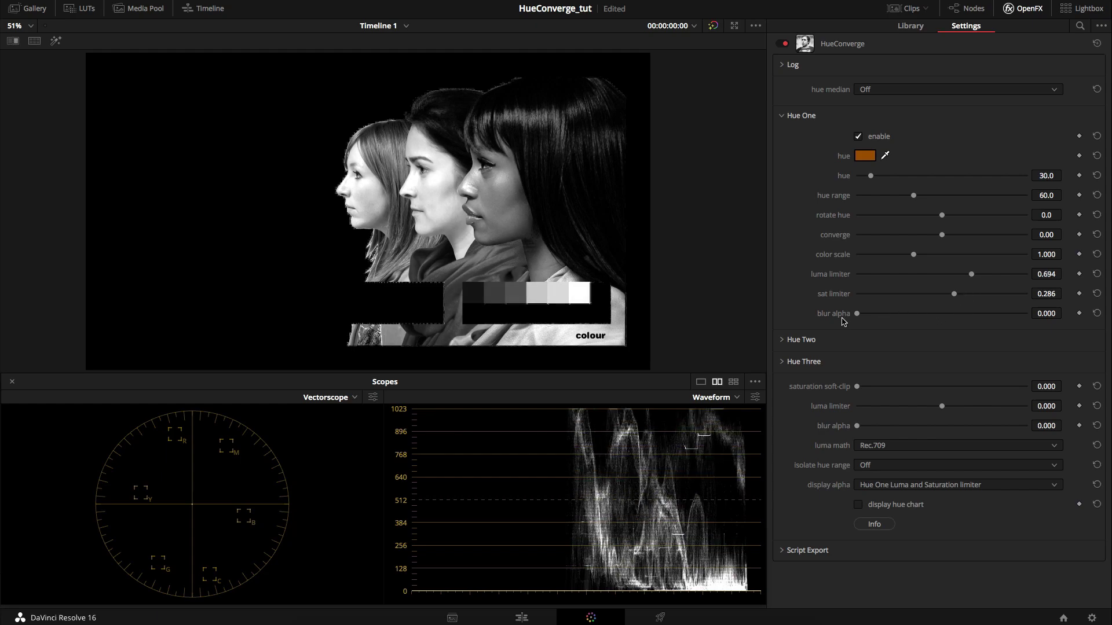
drag(859, 314, 910, 317)
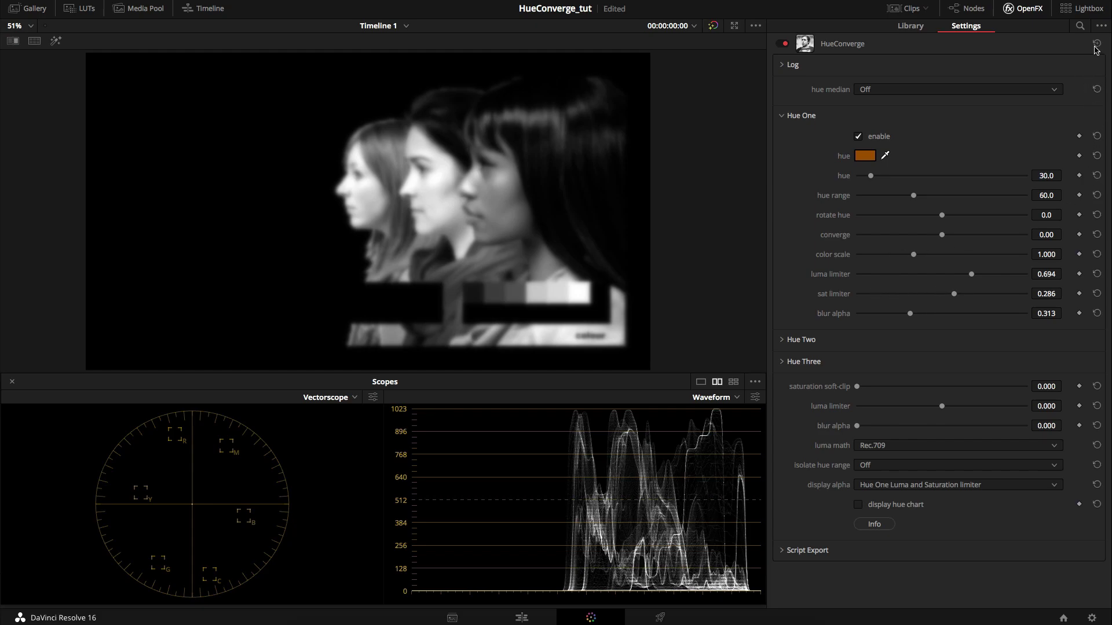
- Enable Hue Two, then reset all HueConverge parameters so limiters and blur alpha return to 0.000
click(781, 340)
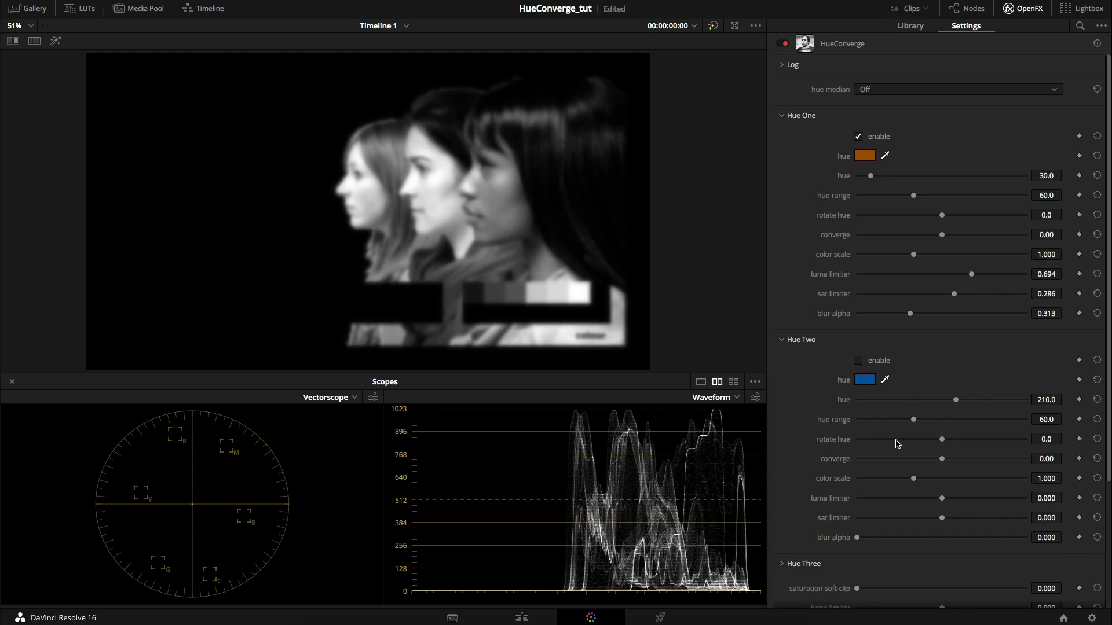
scroll(861, 543, down, 5)
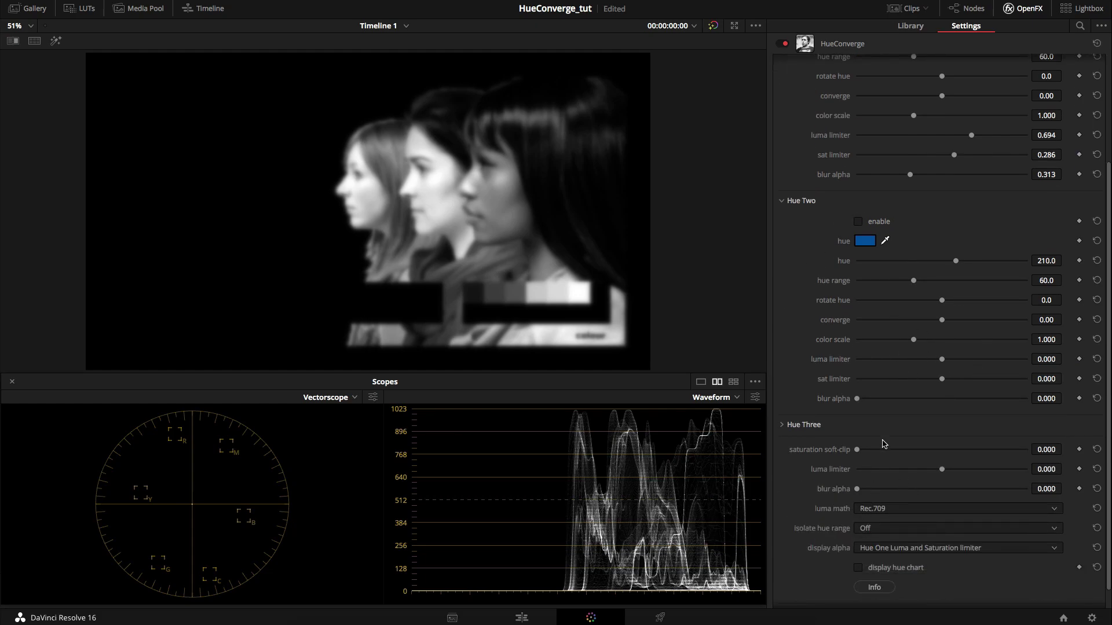
click(859, 223)
click(1096, 43)
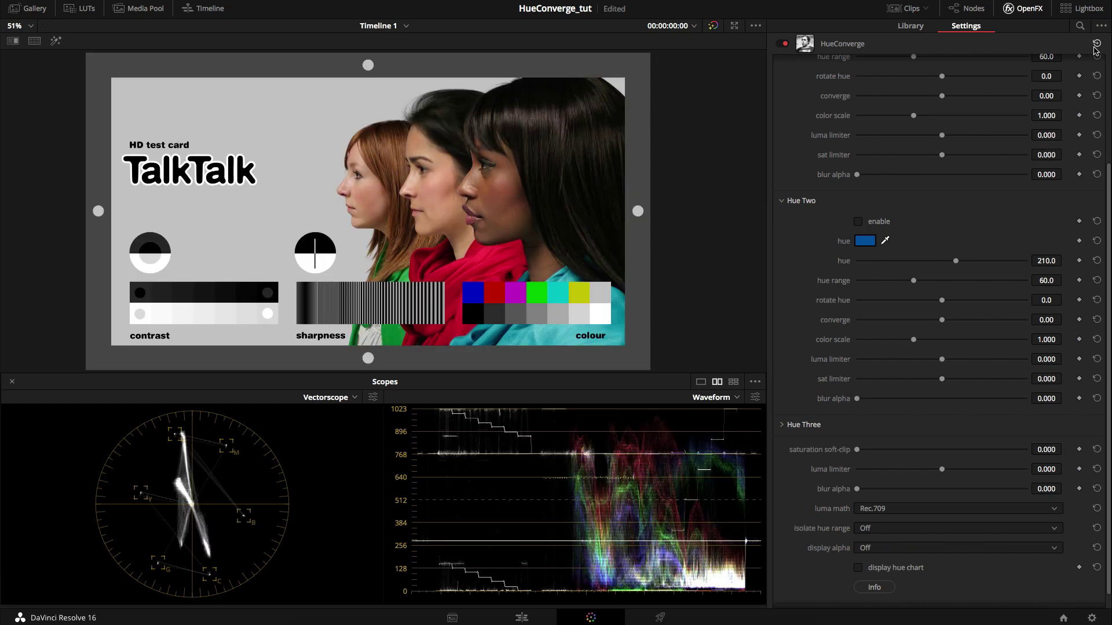
scroll(936, 343, up, 3)
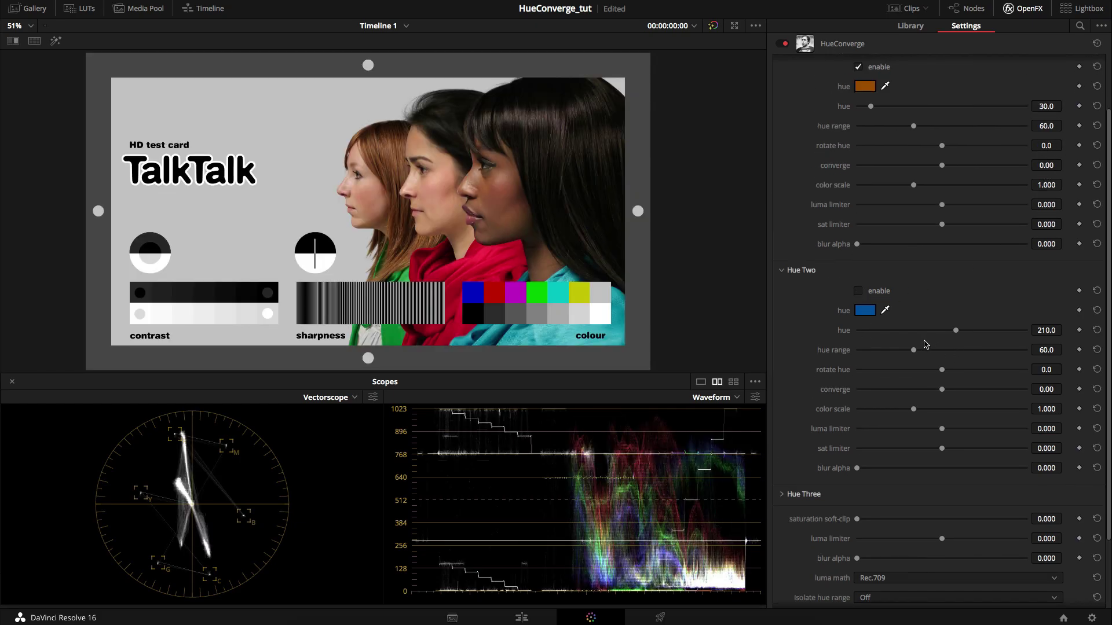
click(785, 271)
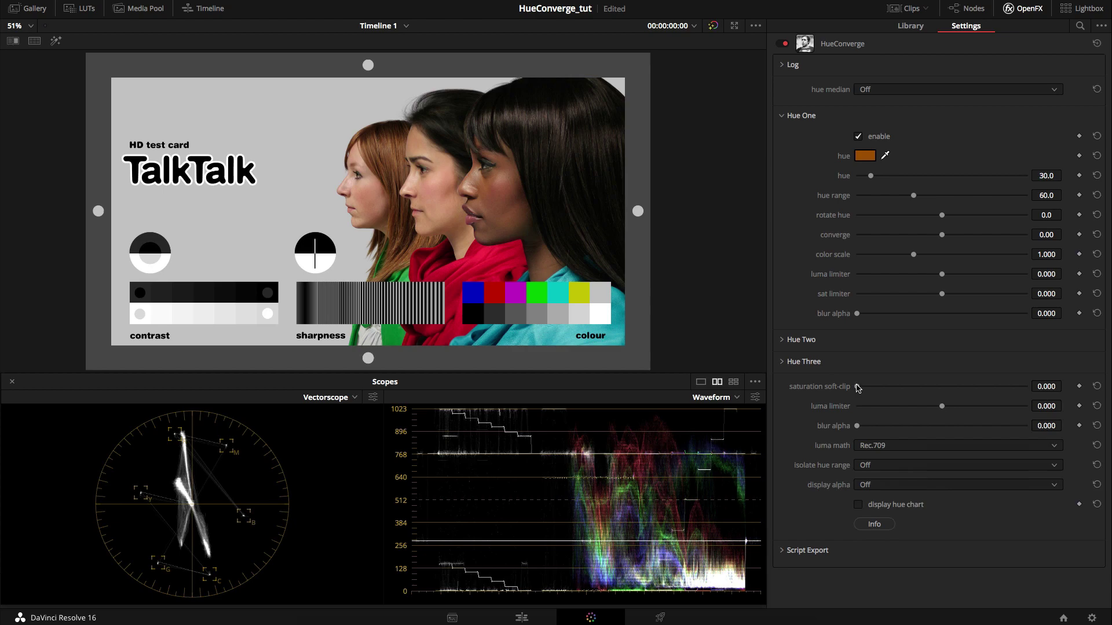
- Set Hue Three soft-clip 0.653, view Saturation Soft-Clip Luma limiter alpha, luma limiter 1.116, add blur
drag(855, 386, 968, 400)
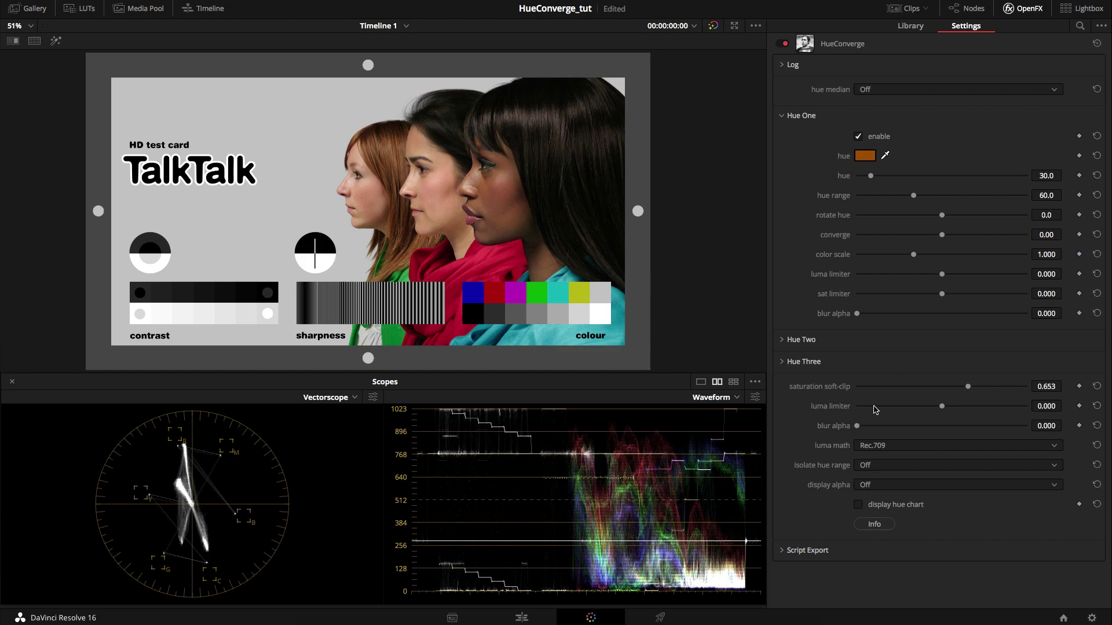
click(881, 486)
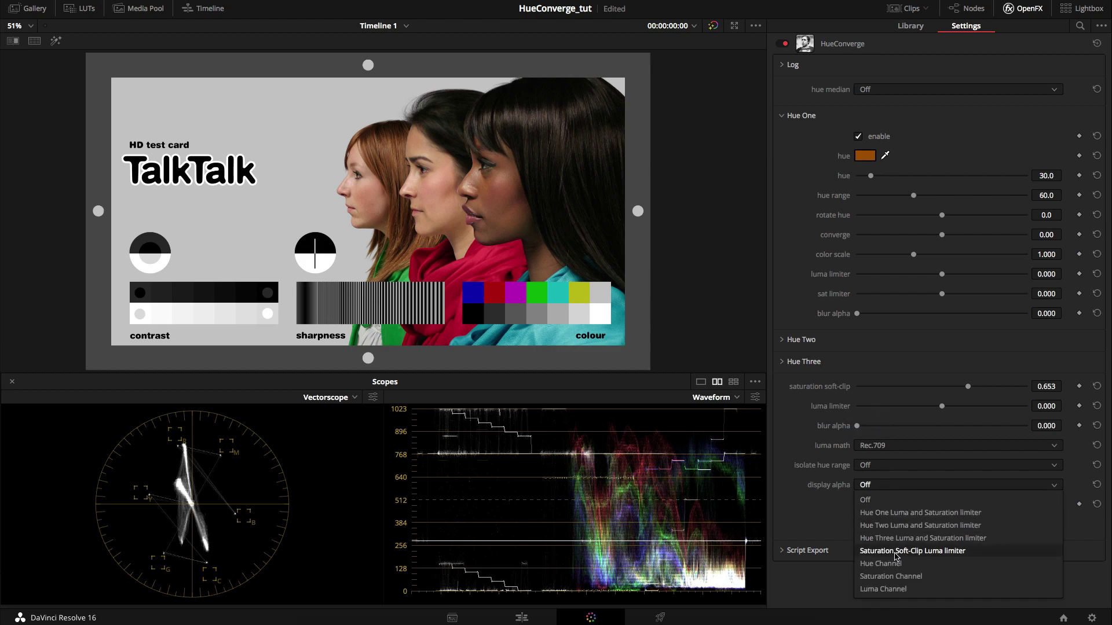
click(927, 556)
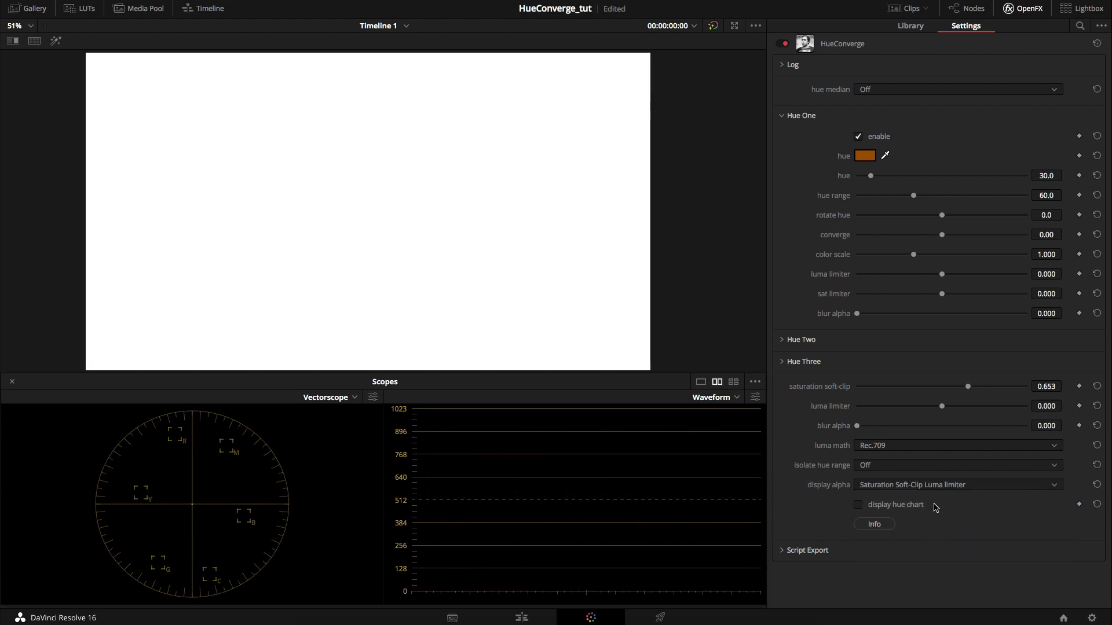
drag(942, 406, 989, 407)
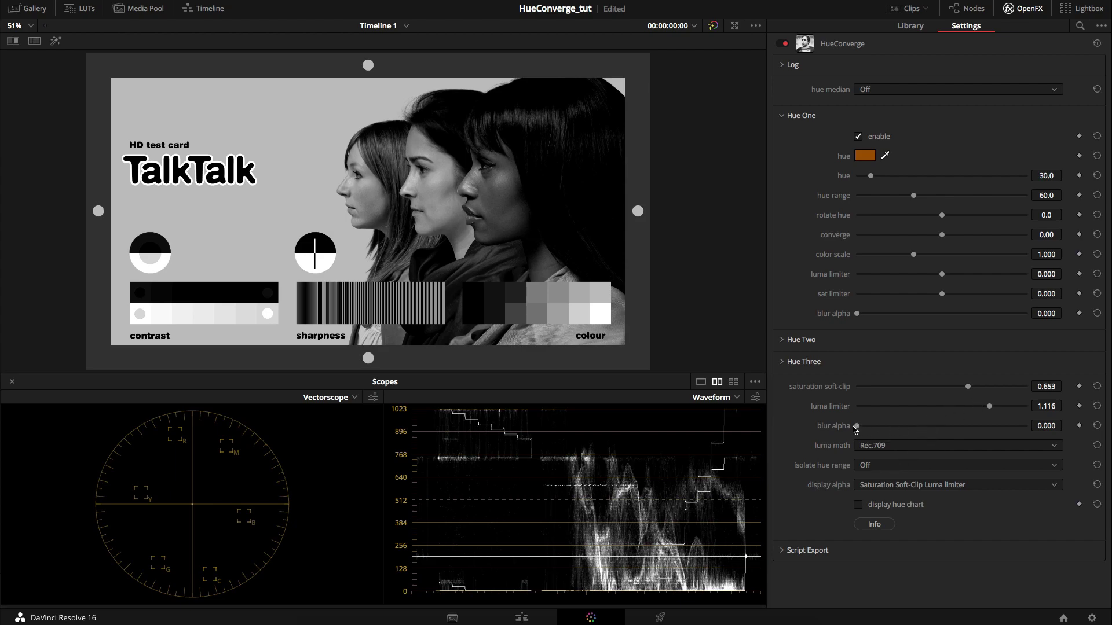
drag(856, 427, 835, 440)
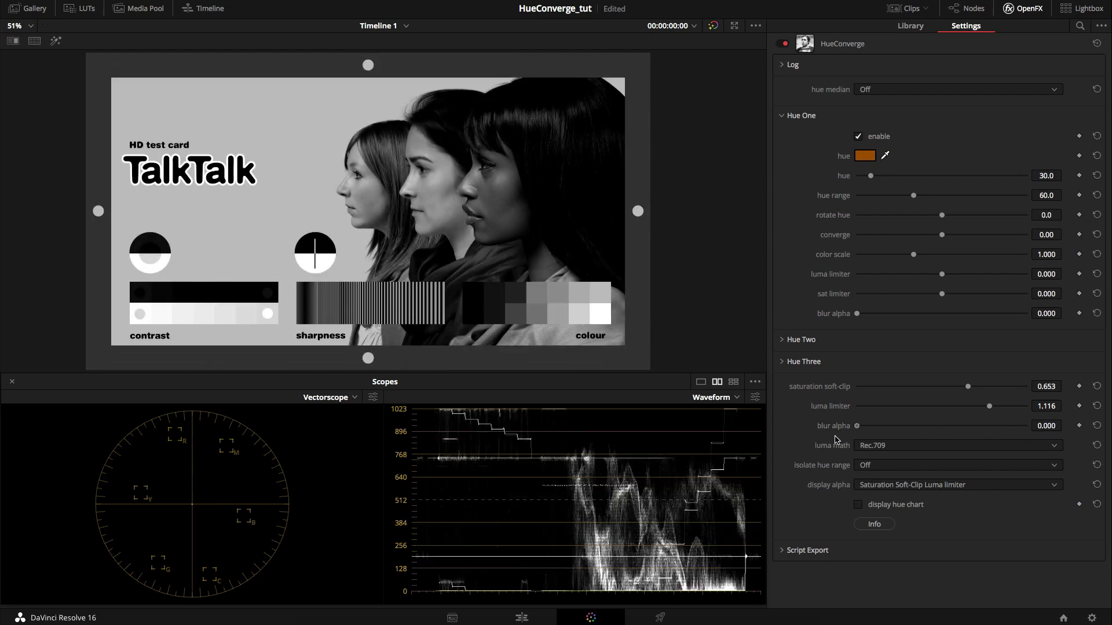
- Reset HueConverge, try DCI P3 for luma math, then return luma math to Rec.709
click(1097, 44)
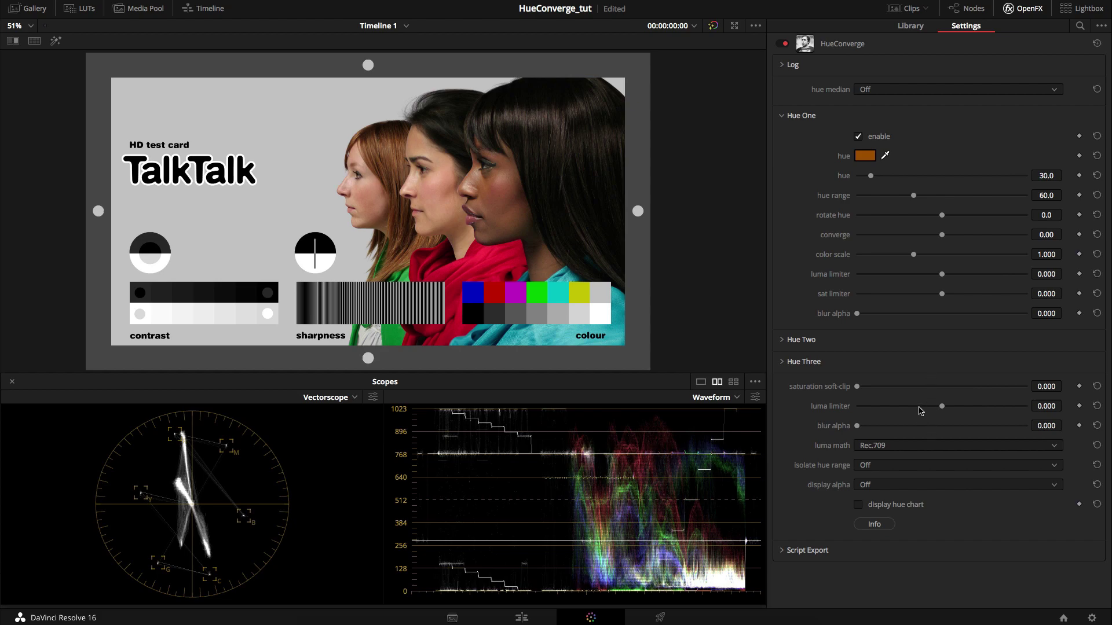
click(897, 447)
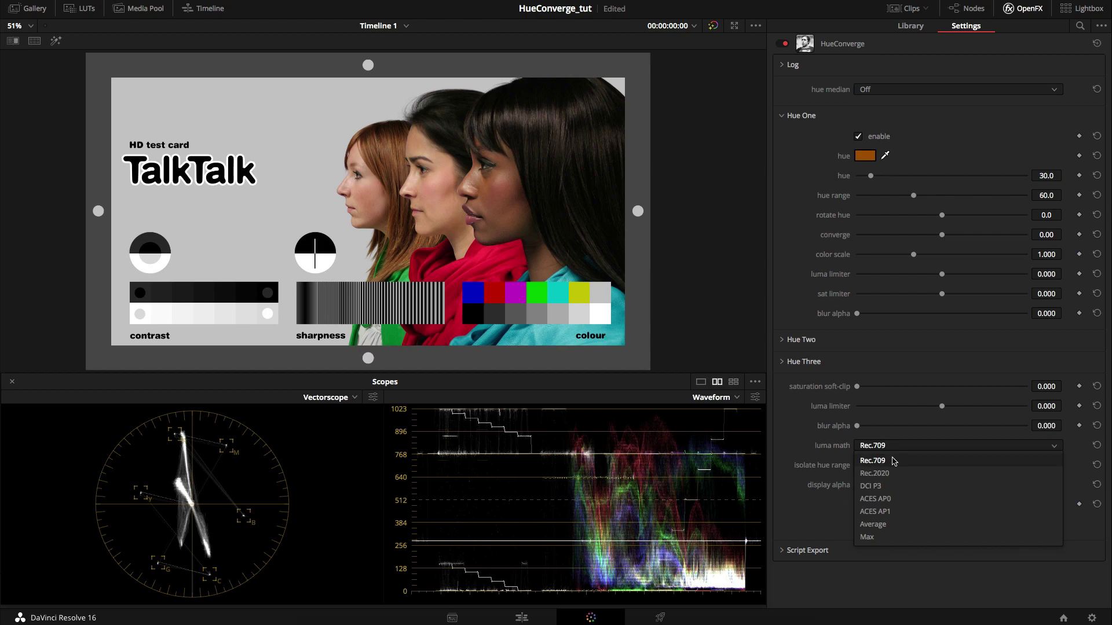
click(898, 487)
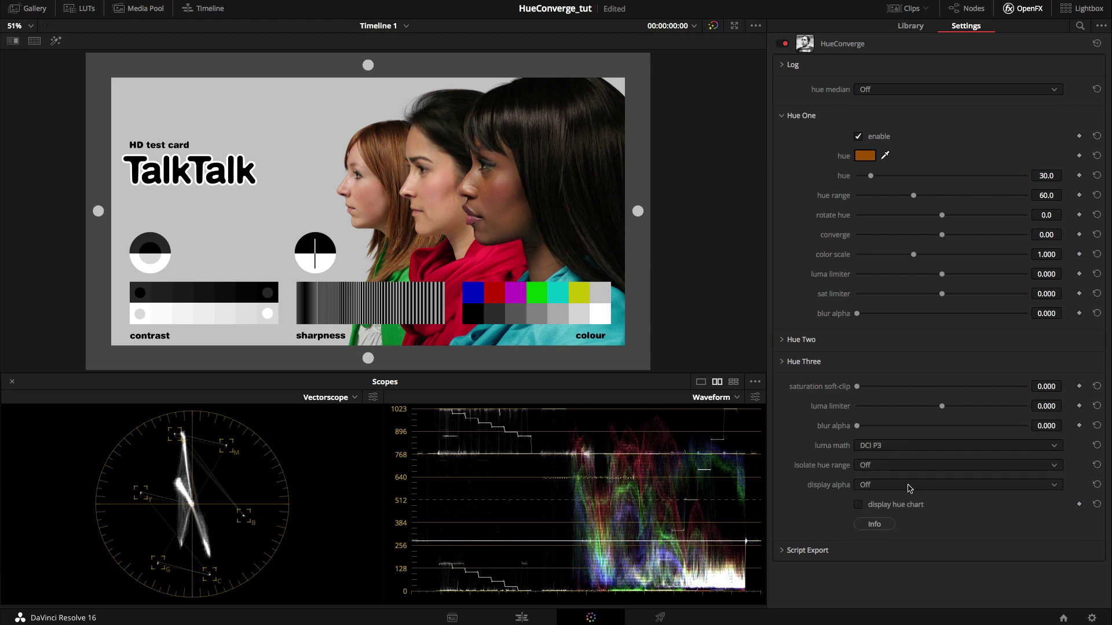
click(903, 448)
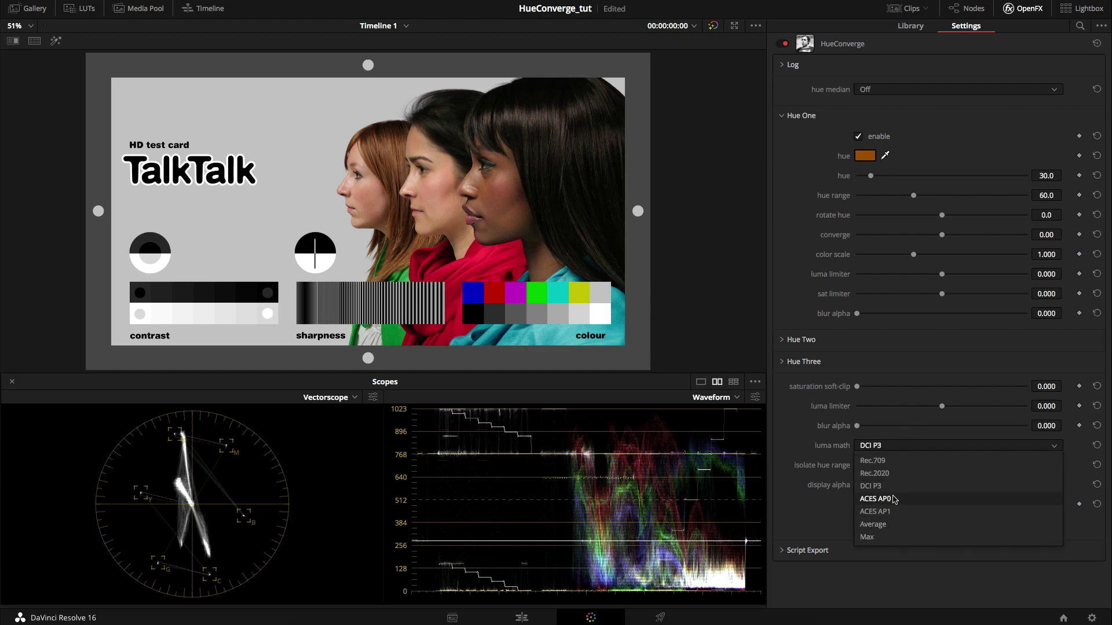
click(842, 462)
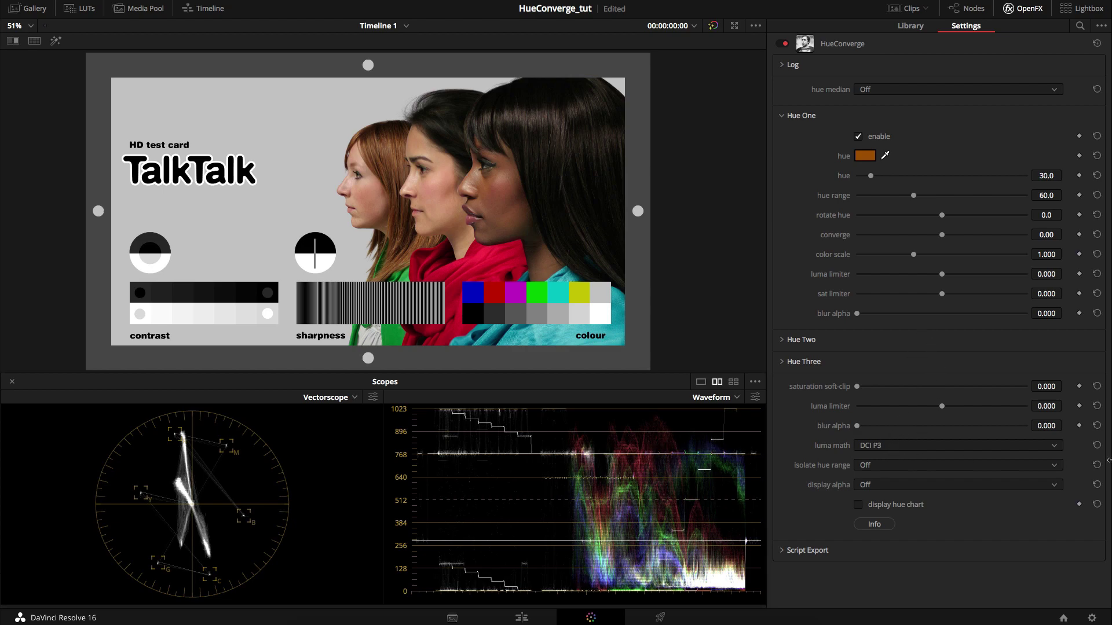
click(1097, 445)
- Isolate the Hue1 range, adjust Hue One's range to 101.0, then switch to Isolate Hue2 Range
click(894, 466)
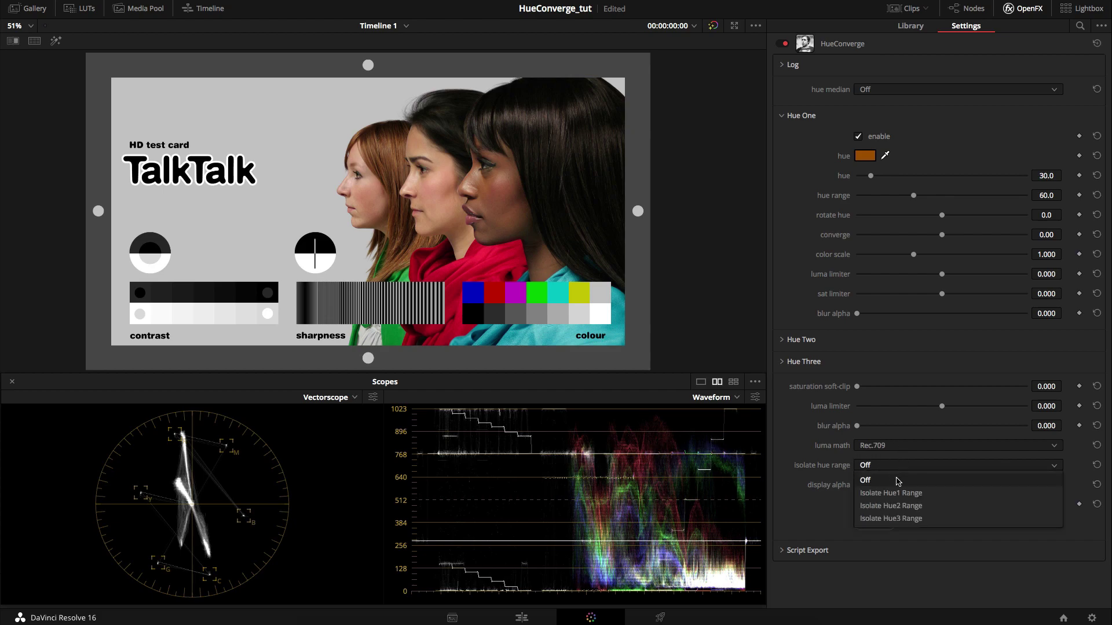
click(887, 493)
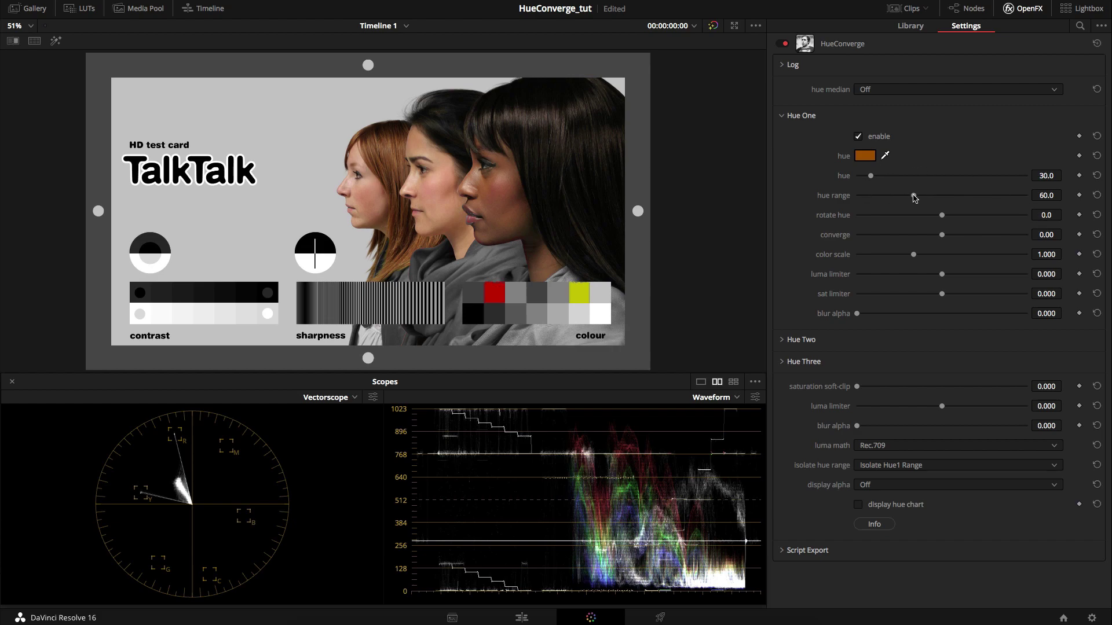
drag(915, 198, 874, 198)
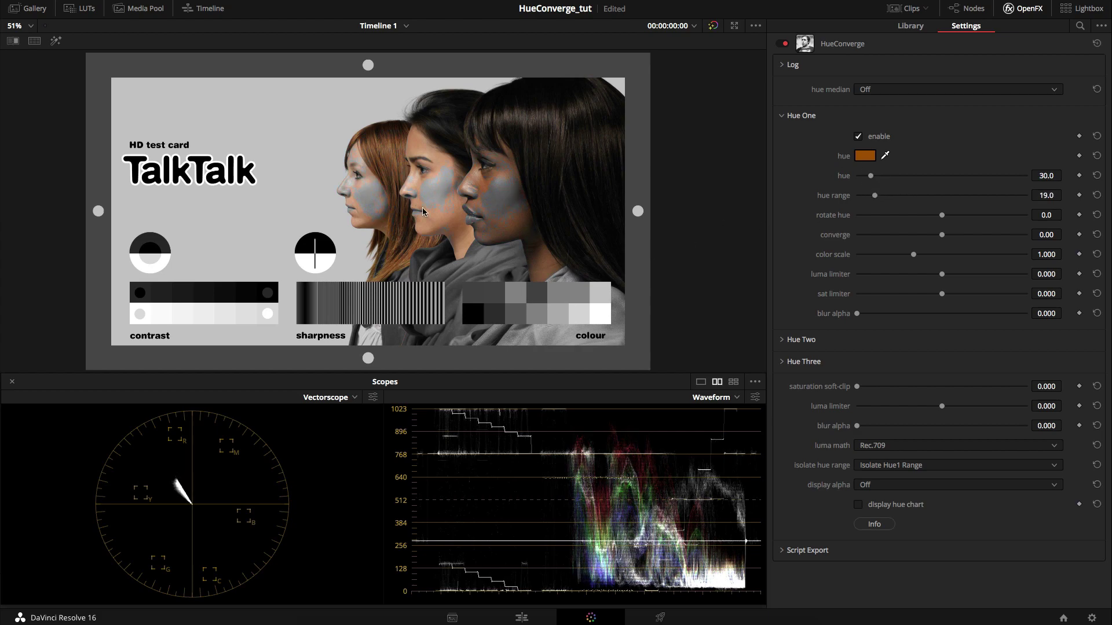
drag(876, 197, 952, 204)
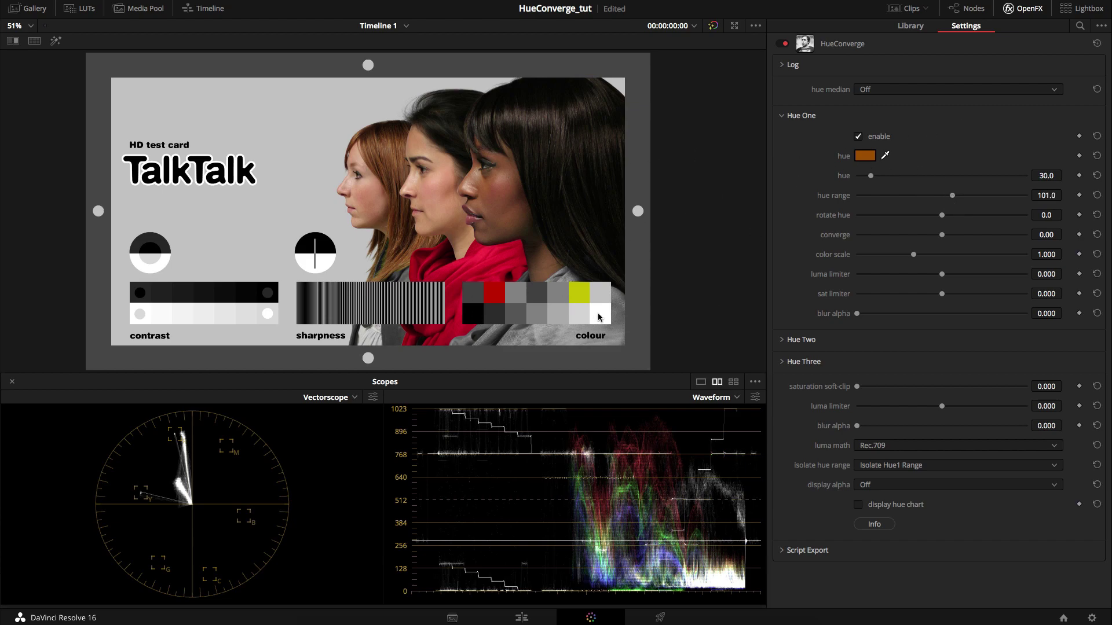
click(920, 467)
click(890, 506)
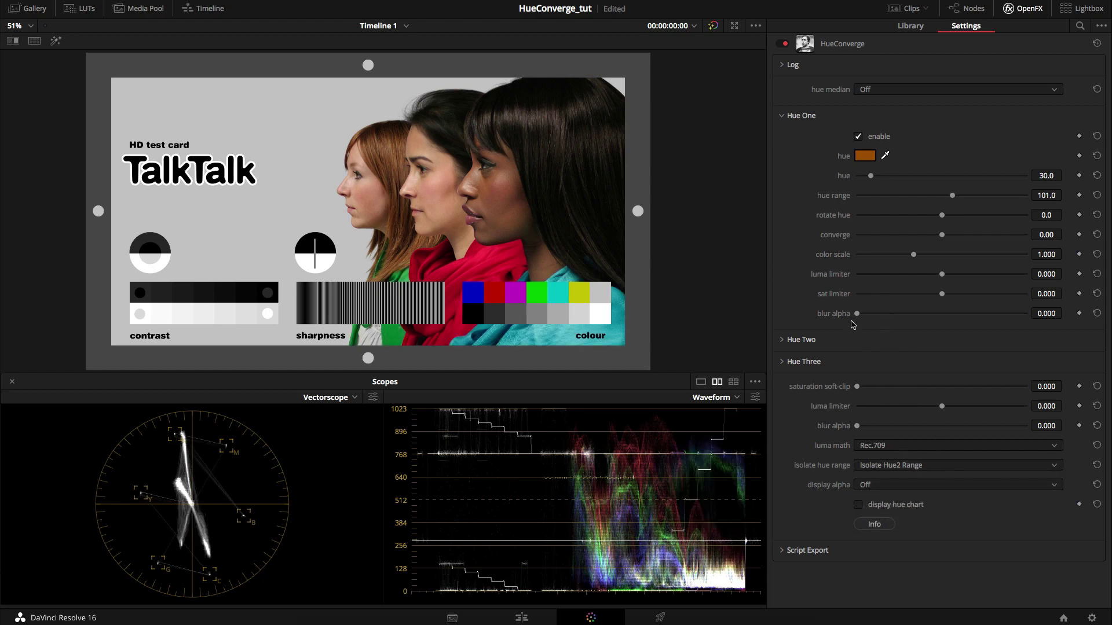
- Toggle Hue Two enable on and off, set isolate hue range to Off, and leave display alpha Off
click(785, 339)
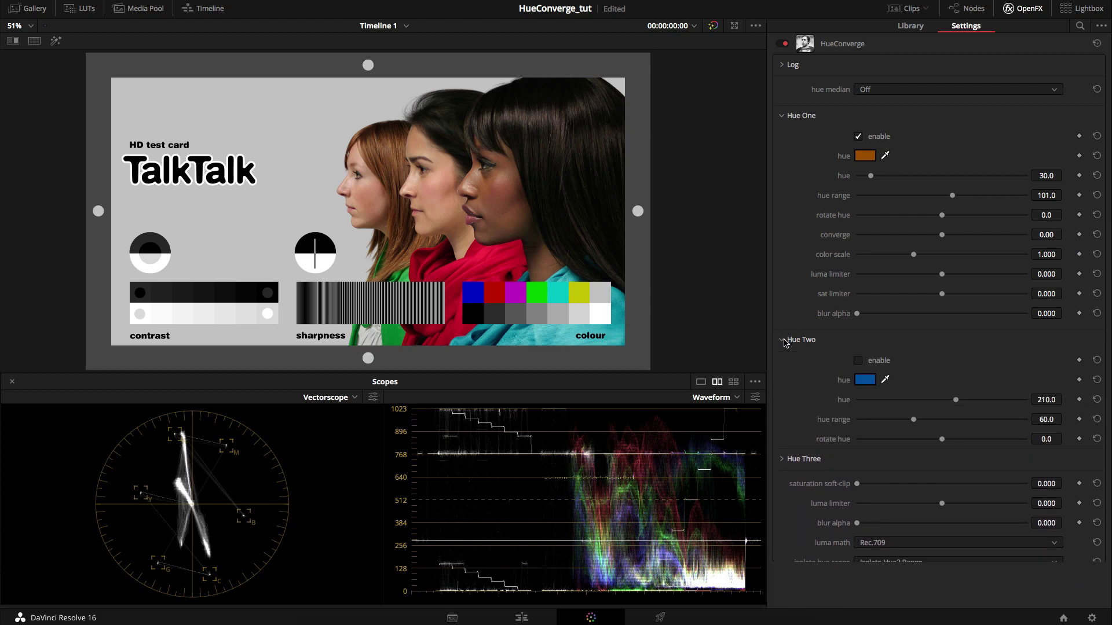
click(858, 361)
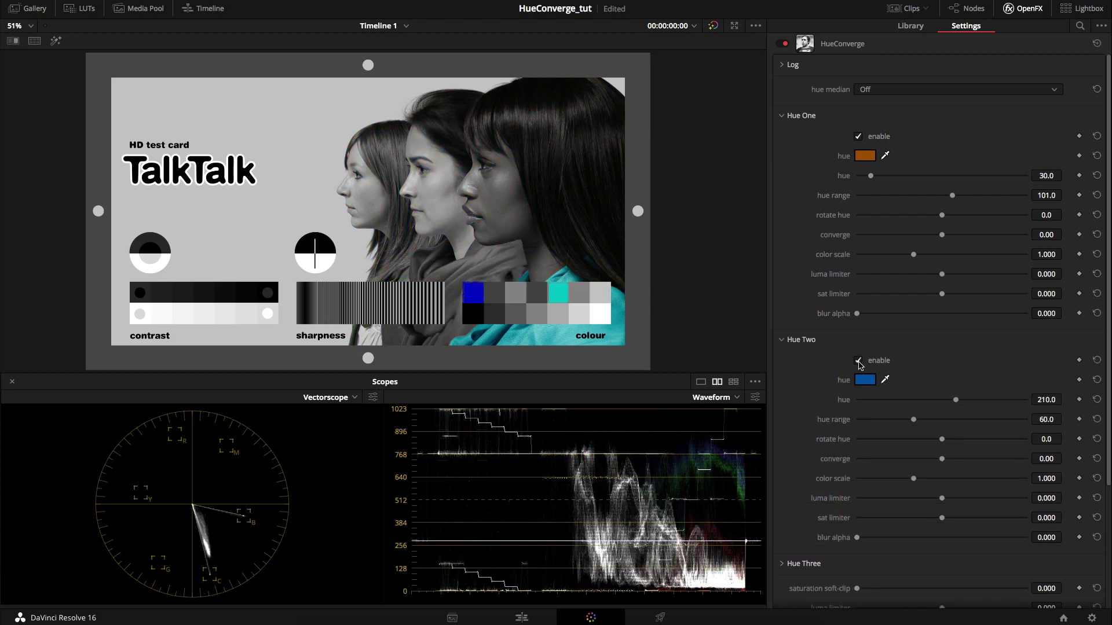
click(859, 361)
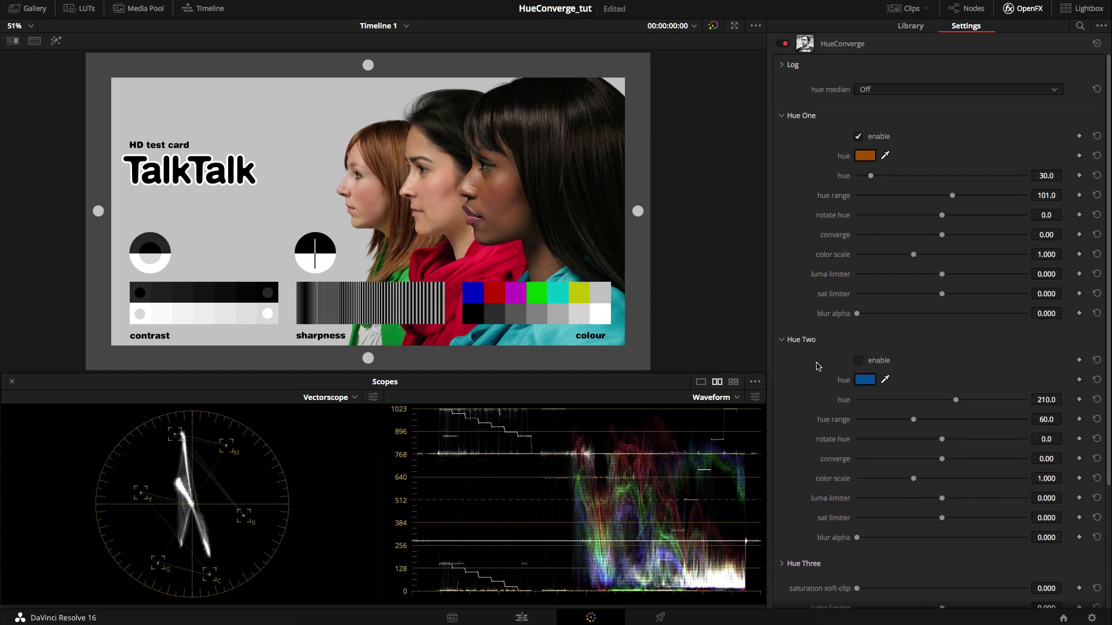
scroll(810, 364, down, 3)
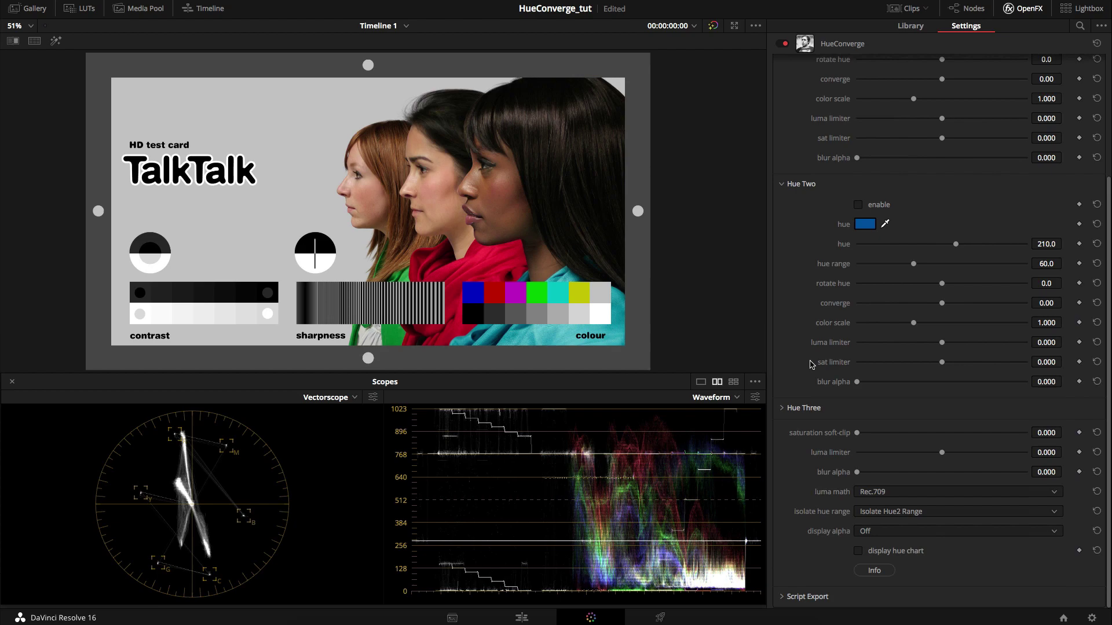
click(907, 515)
click(897, 527)
click(780, 184)
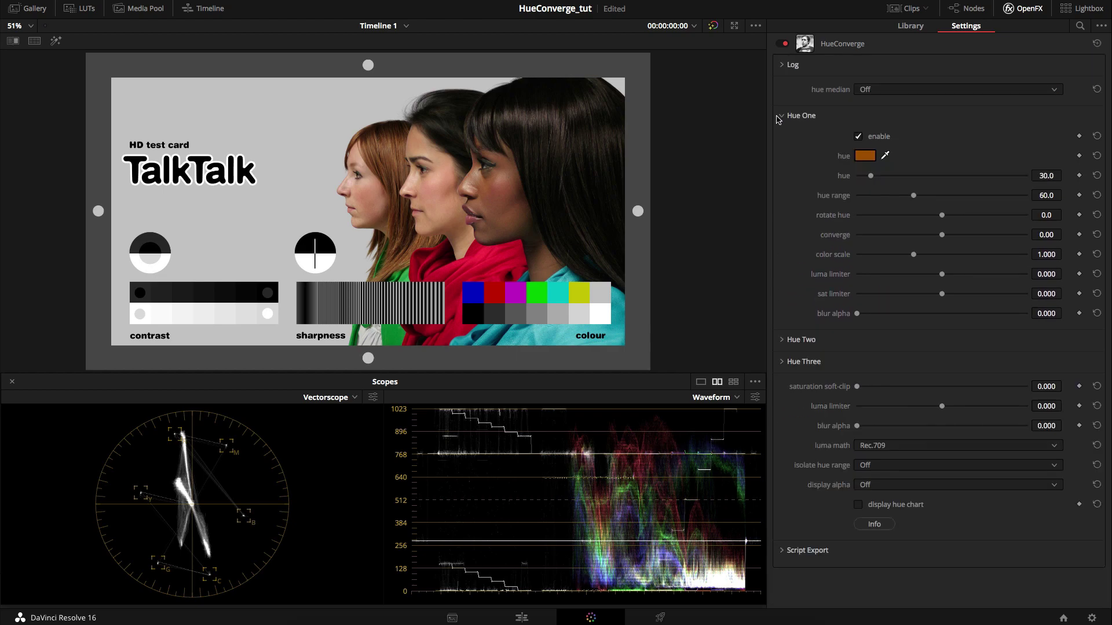
click(895, 487)
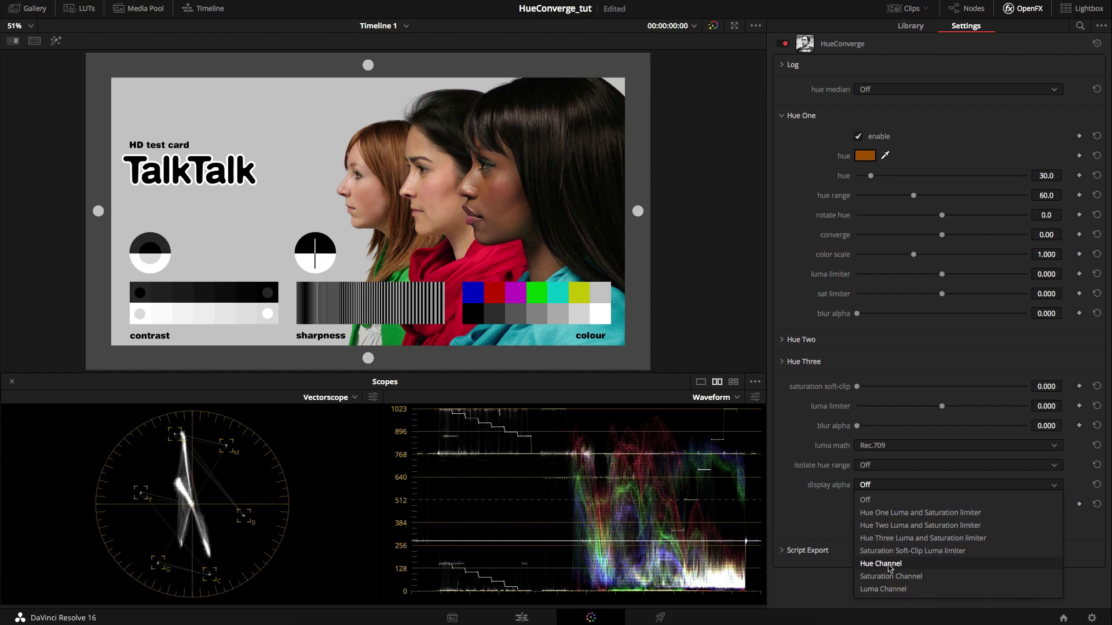
click(797, 479)
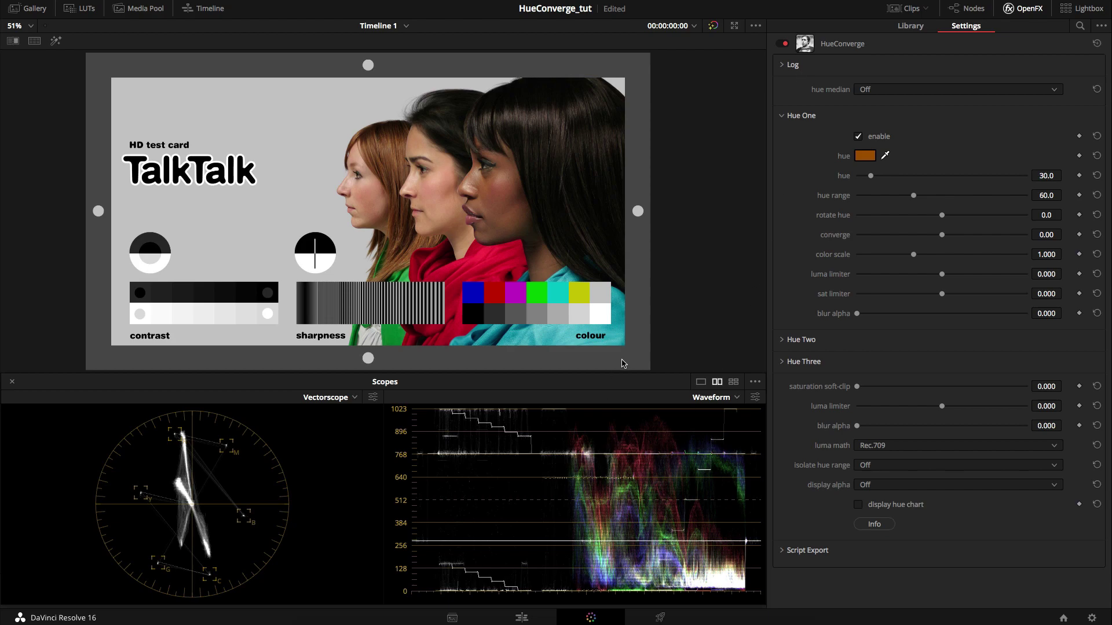
- Move to the drummer clip and show HueConverge's Log settings
key(Down)
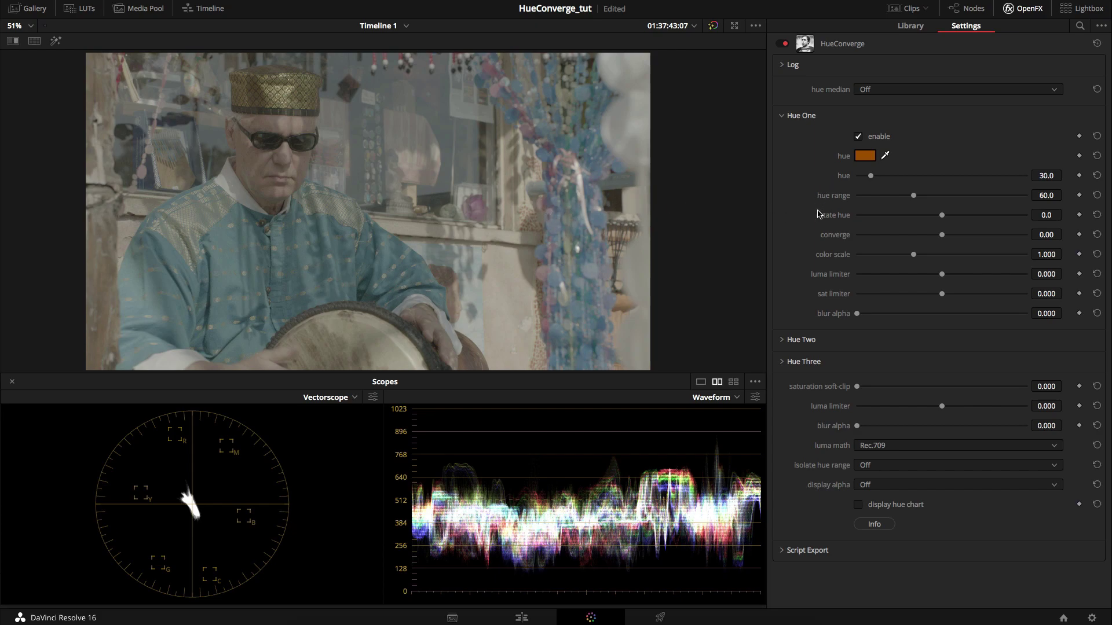
click(782, 66)
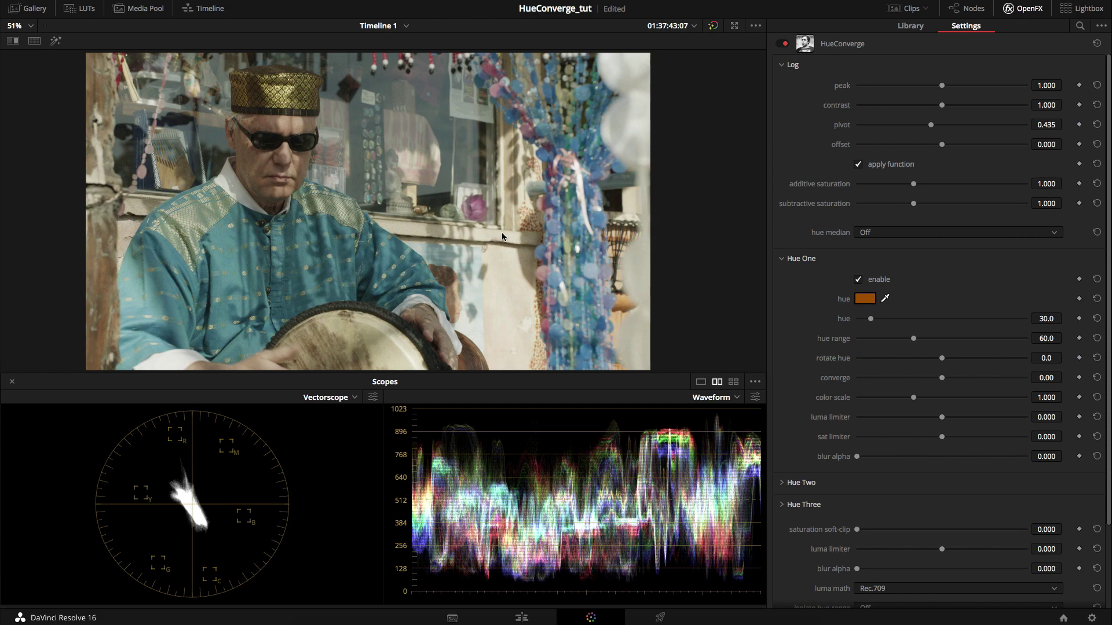
scroll(812, 146, down, 2)
scroll(812, 147, up, 2)
- Set the log curve to peak 1.109, pivot 0.456, offset -0.061 and contrast 1.020
drag(943, 86, 940, 112)
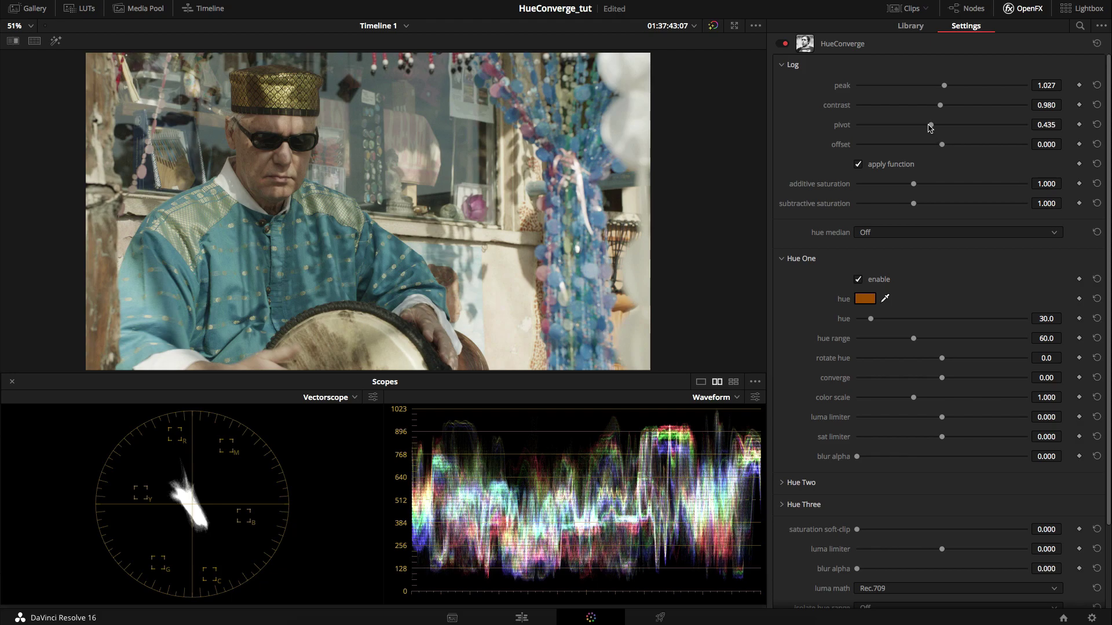
drag(931, 126, 941, 145)
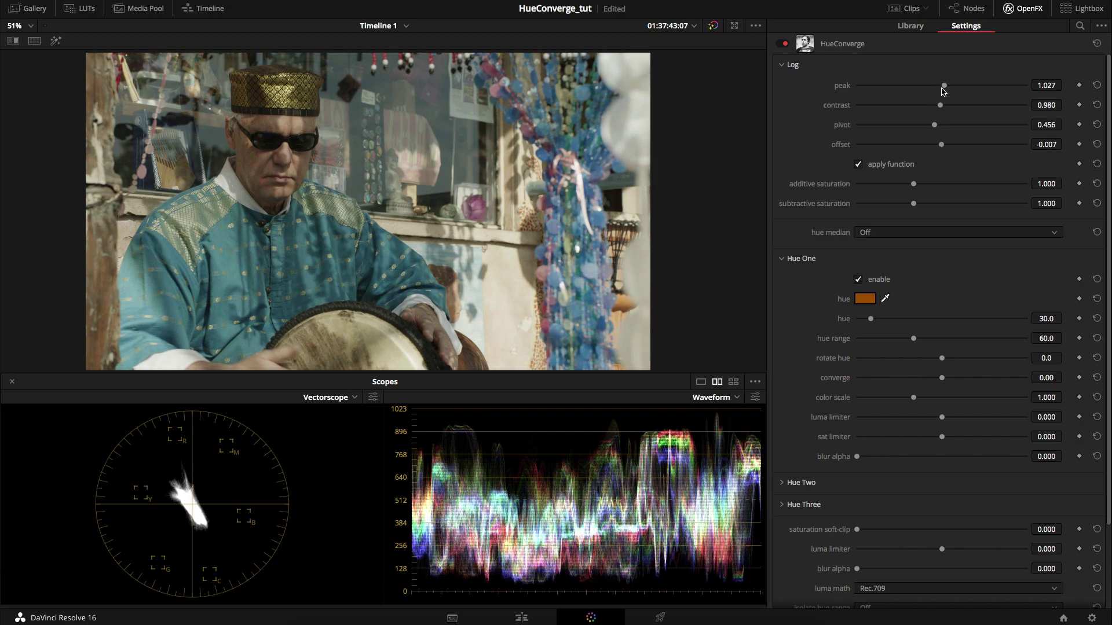
drag(945, 86, 947, 87)
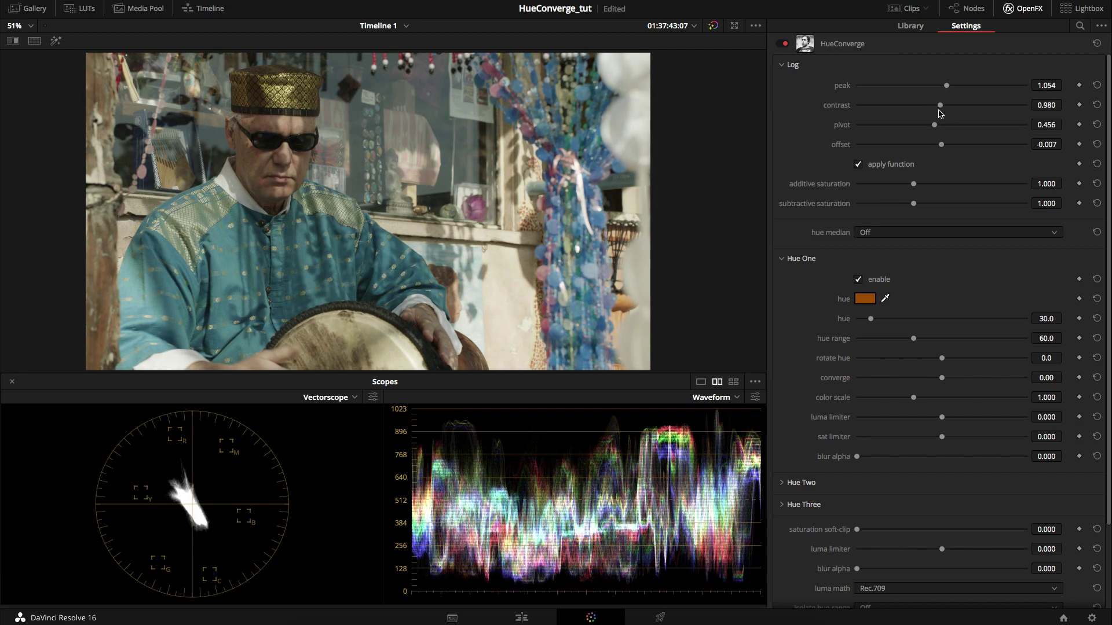
drag(941, 145, 939, 145)
drag(945, 106, 950, 86)
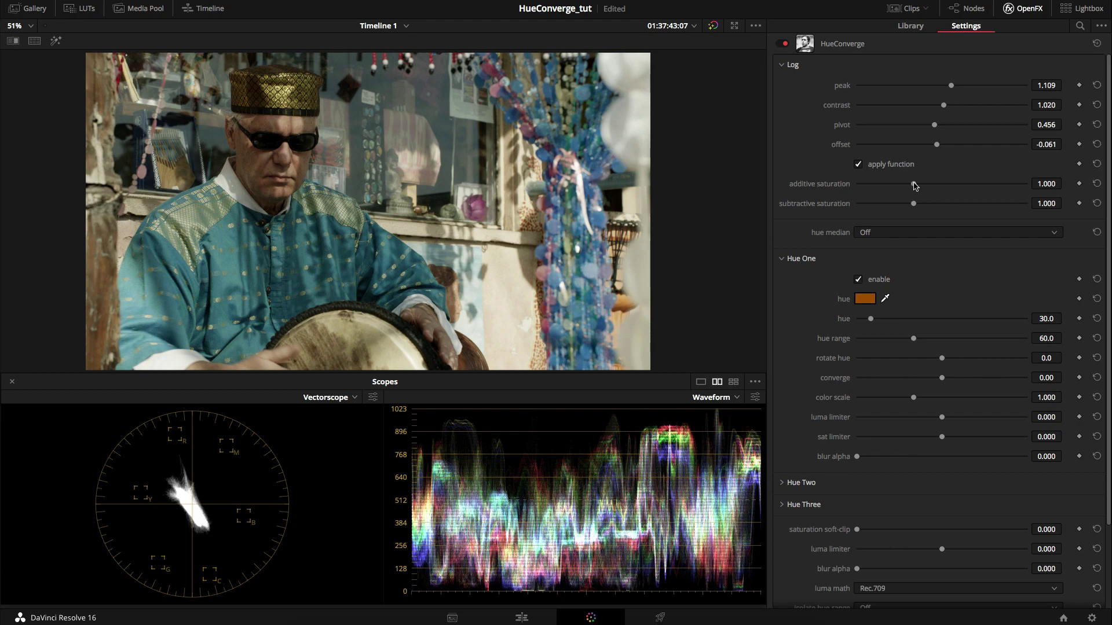
- Preview and reset additive saturation, ending at additive 1.224 and subtractive 1.235
mouse_move(914, 185)
mouse_down()
mouse_move(959, 185)
mouse_move(913, 192)
mouse_up()
click(1097, 183)
drag(913, 206, 927, 187)
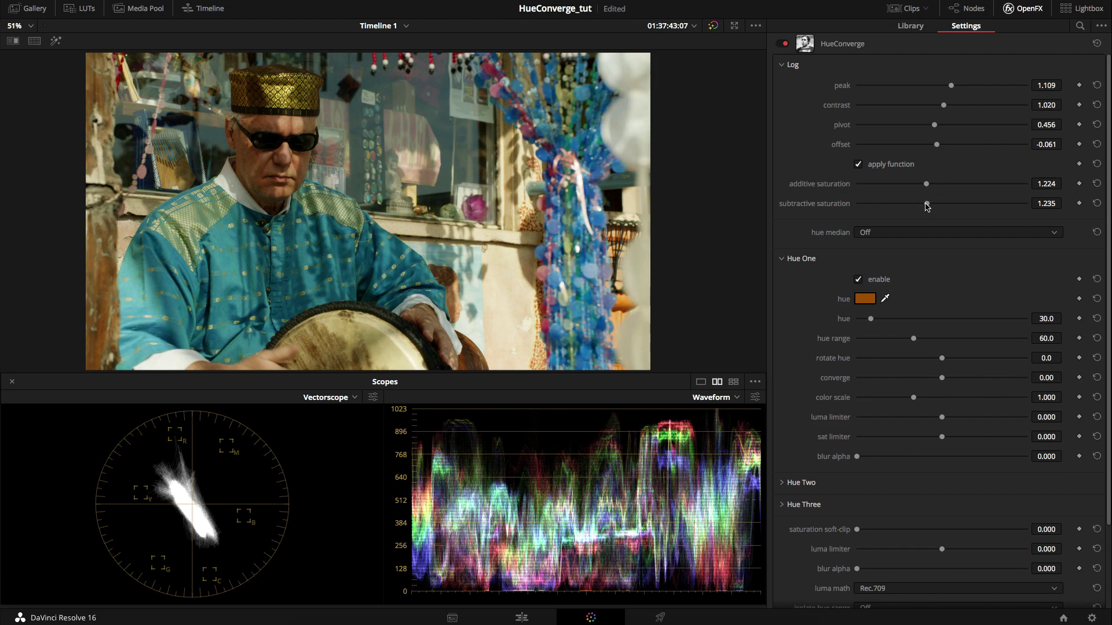
- Reset both saturations to 1.000, then raise subtractive saturation to 1.419
drag(926, 207, 922, 187)
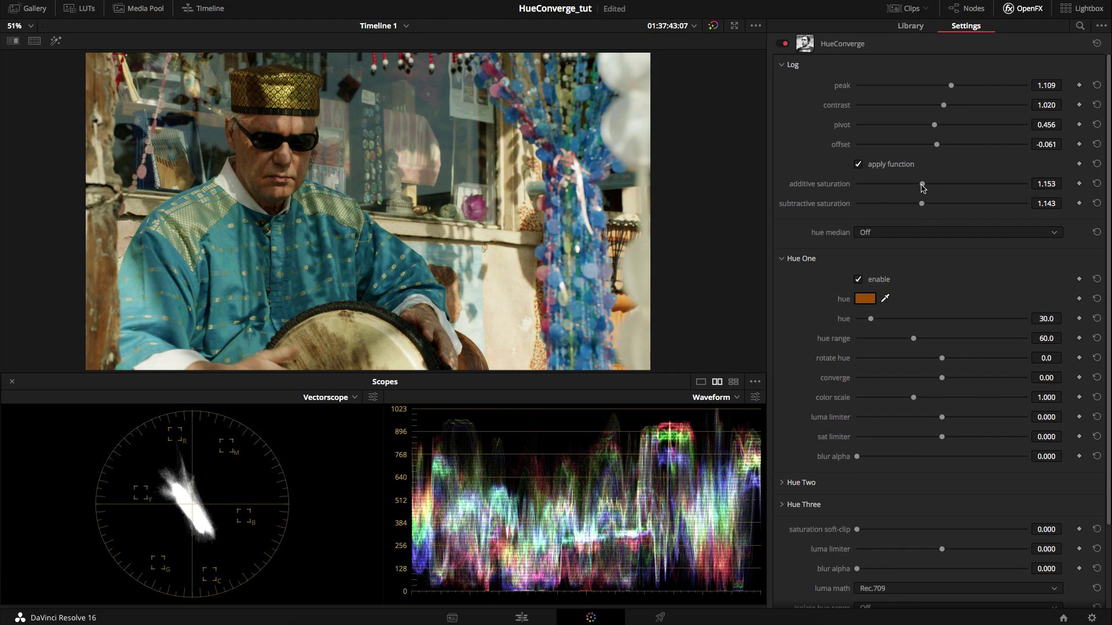
click(1095, 184)
click(1094, 202)
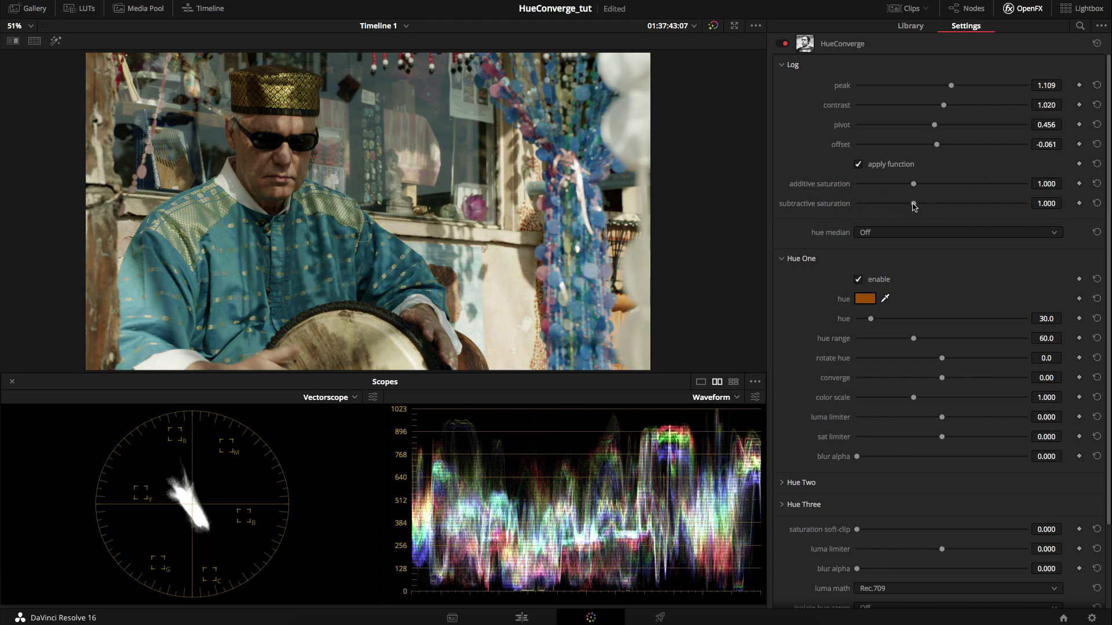
drag(914, 206, 939, 207)
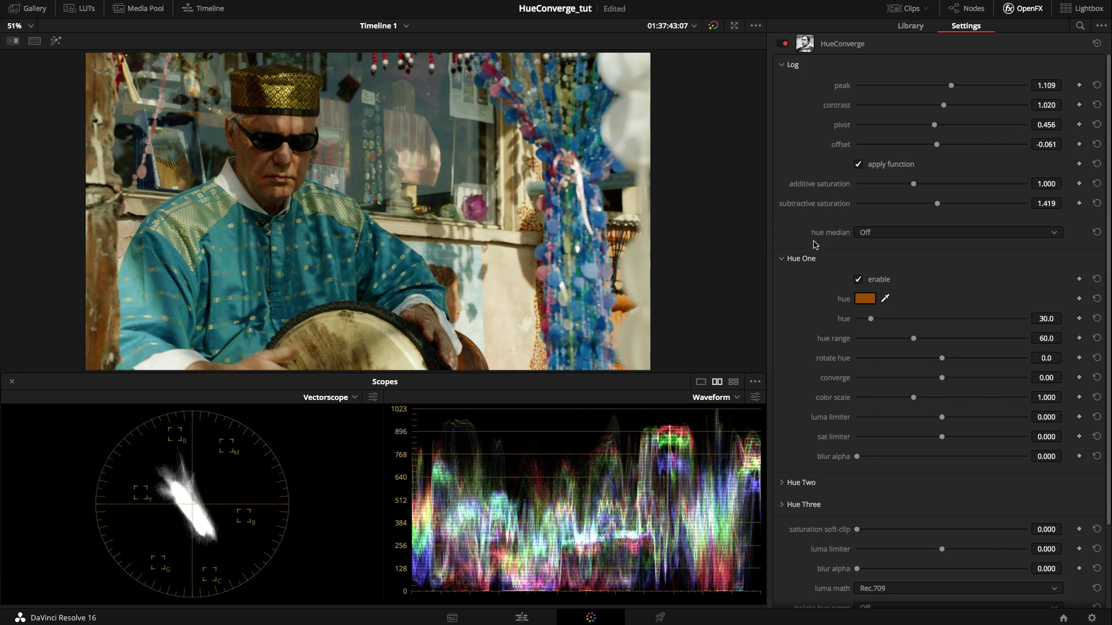
- Set the display alpha to Hue Channel to view hue as greyscale
scroll(811, 243, down, 3)
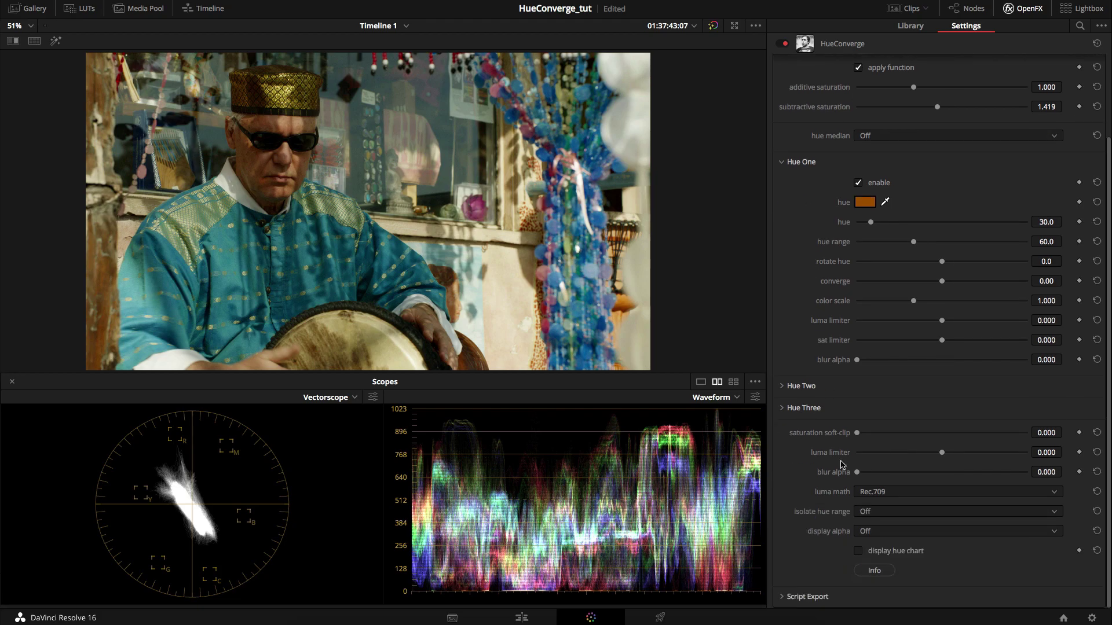
click(890, 532)
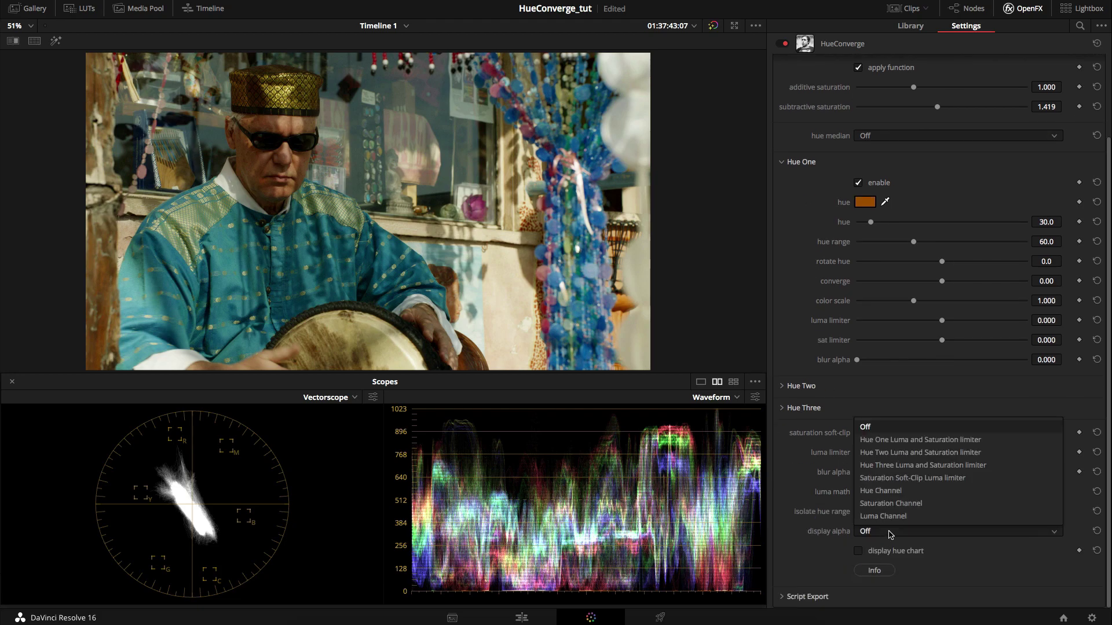
click(907, 492)
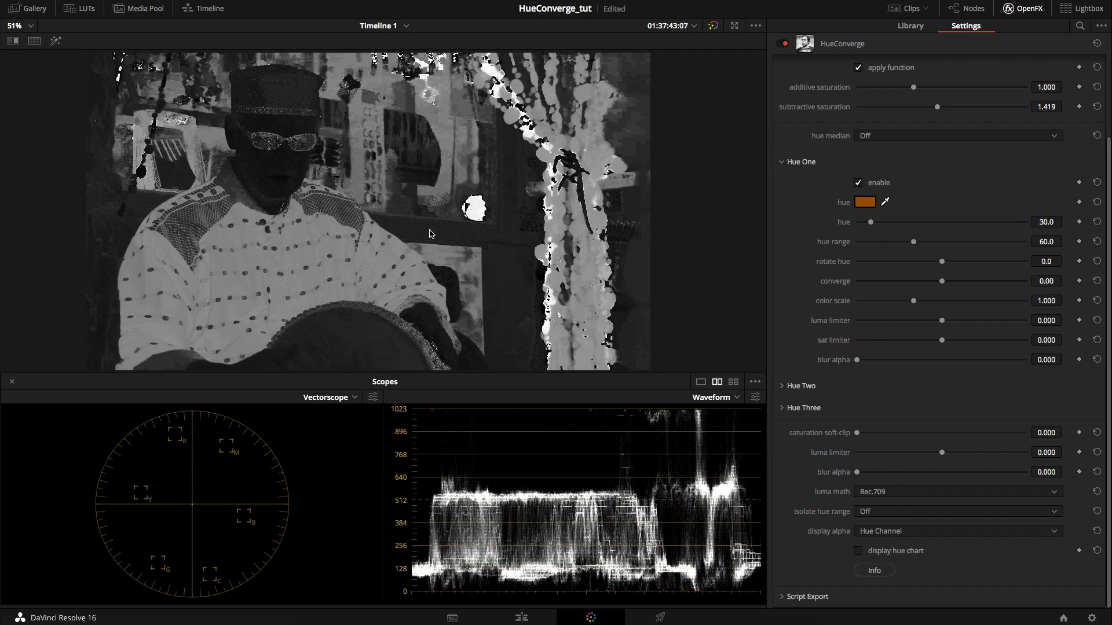
- Apply the 3x3 Median Filter to the hue and zoom in to inspect detail
scroll(816, 233, up, 3)
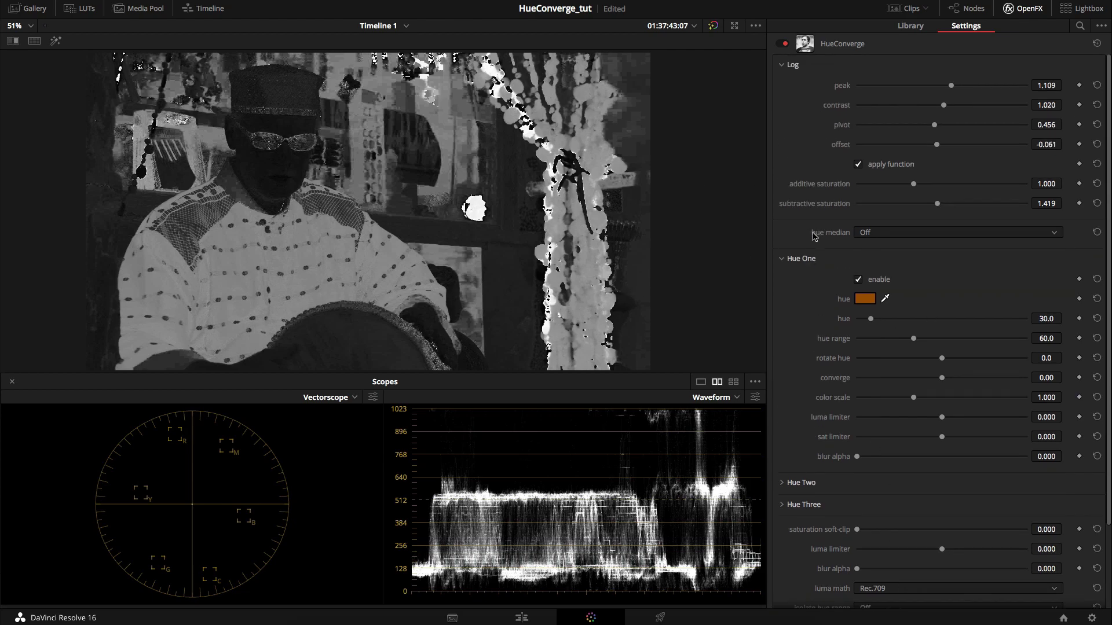
click(916, 234)
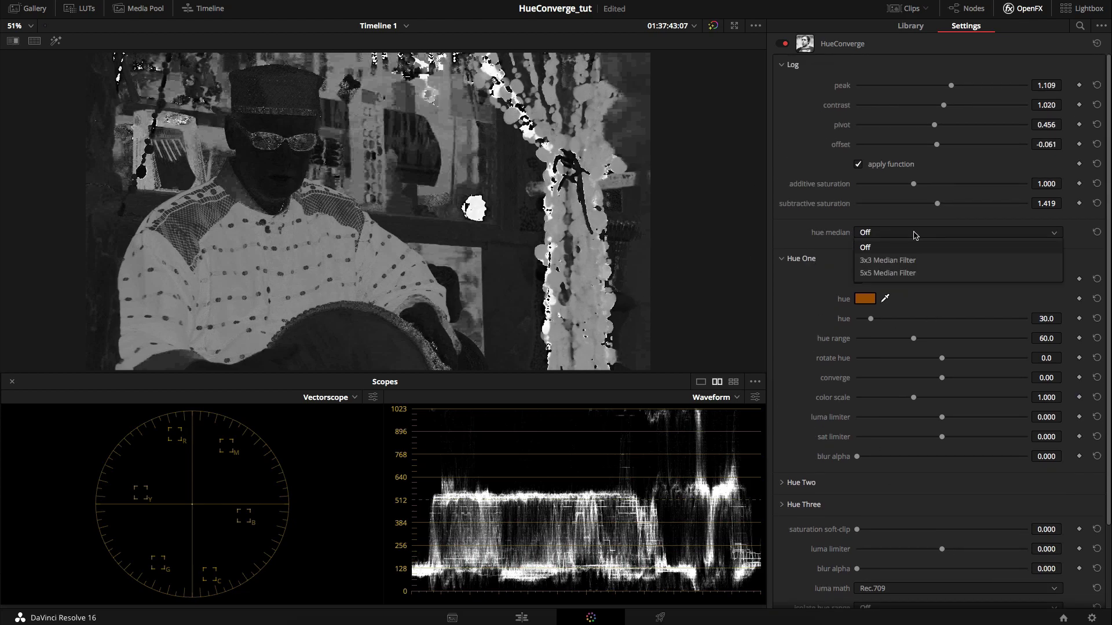
click(925, 262)
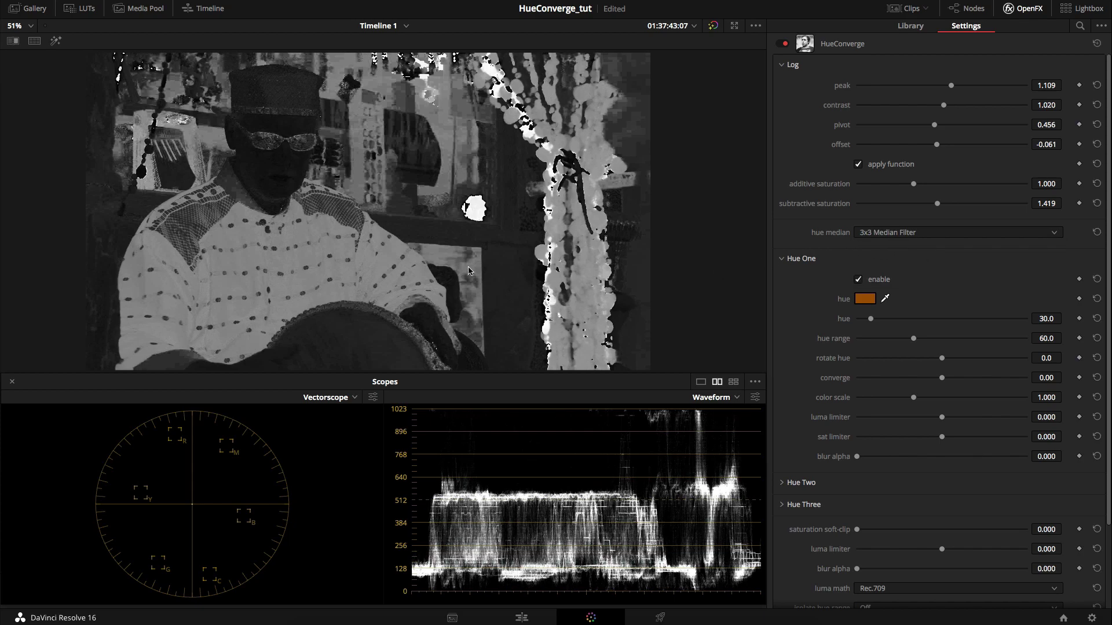
scroll(341, 222, up, 3)
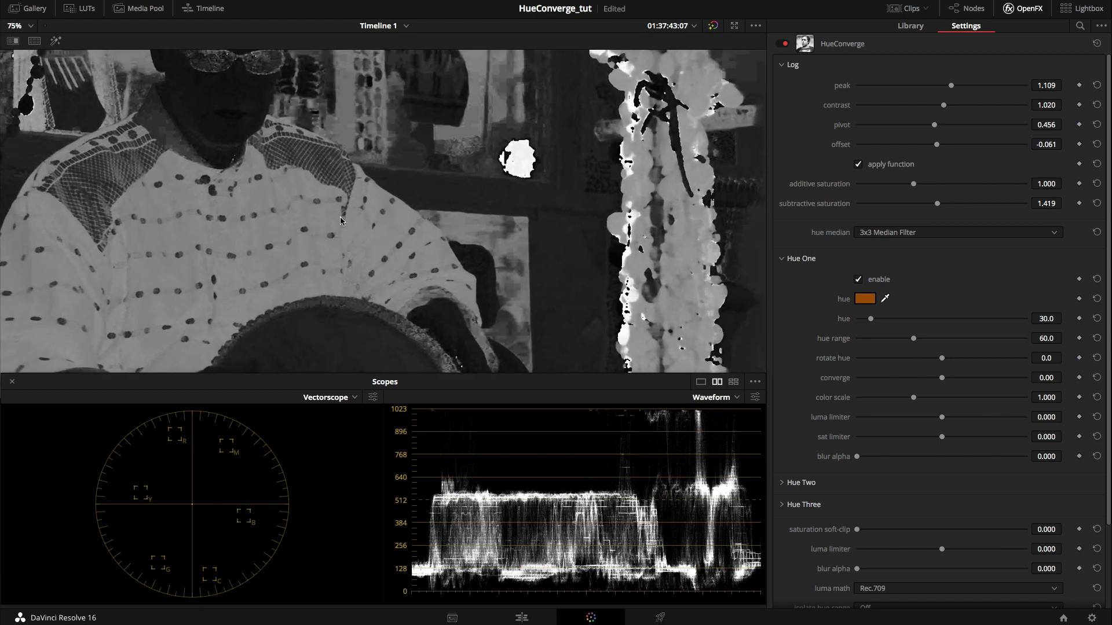
drag(340, 216, 495, 301)
scroll(430, 278, up, 5)
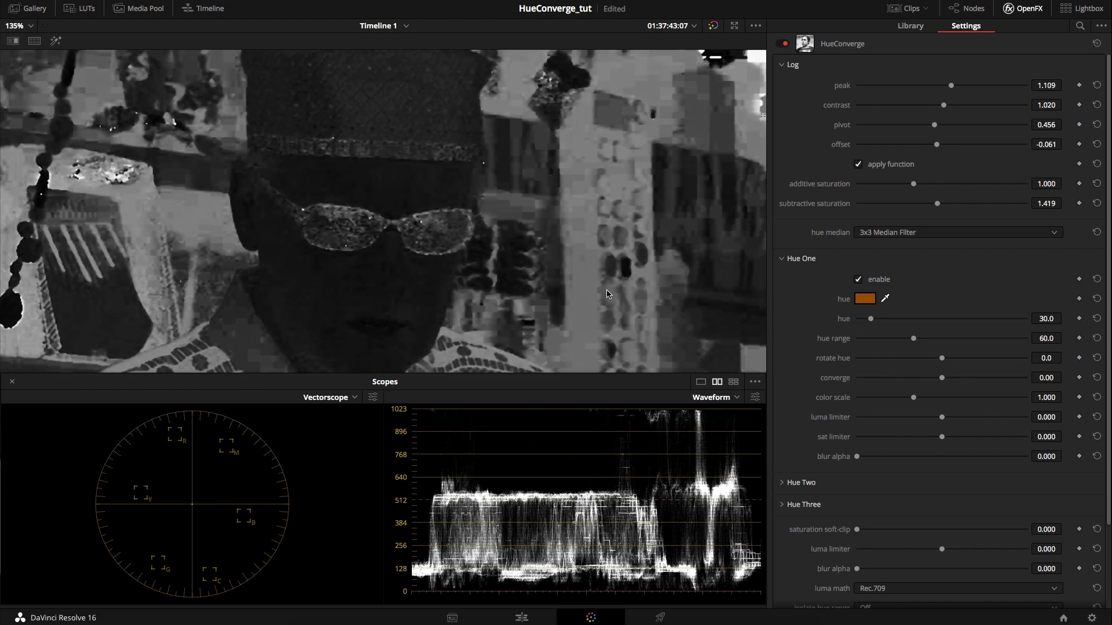
click(890, 236)
click(903, 271)
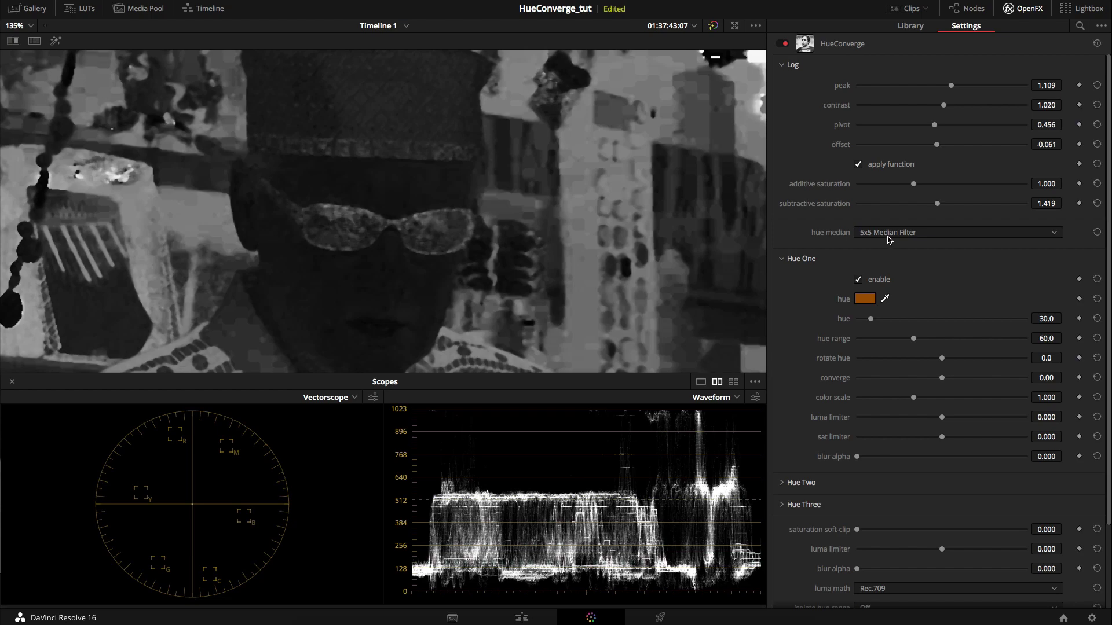
click(888, 234)
click(897, 259)
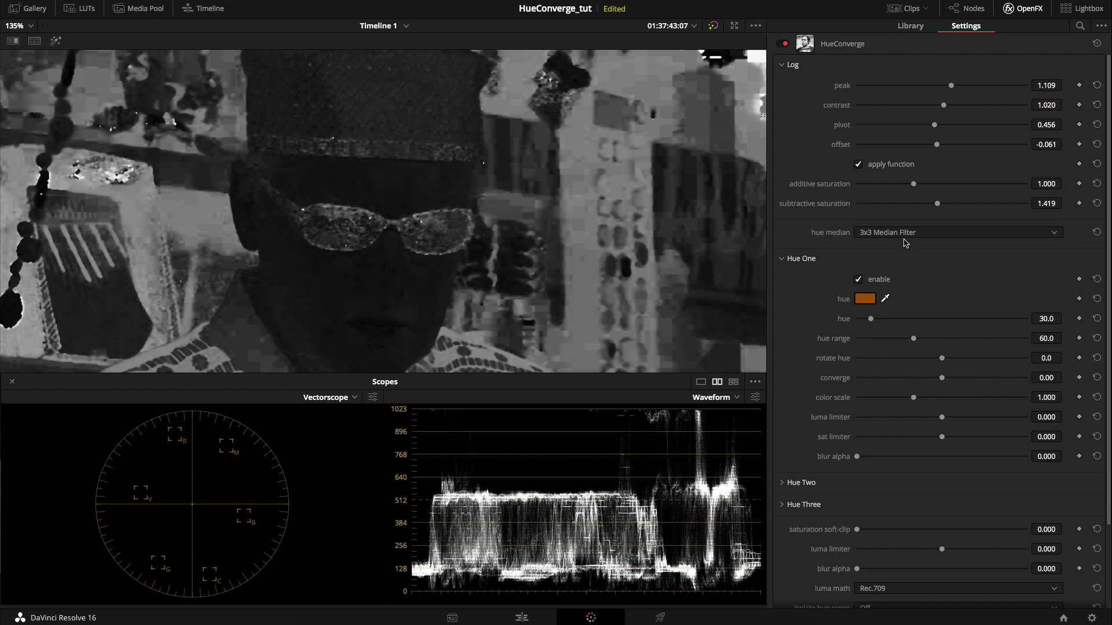
click(858, 279)
- Turn the hue median filter Off
click(997, 234)
click(978, 245)
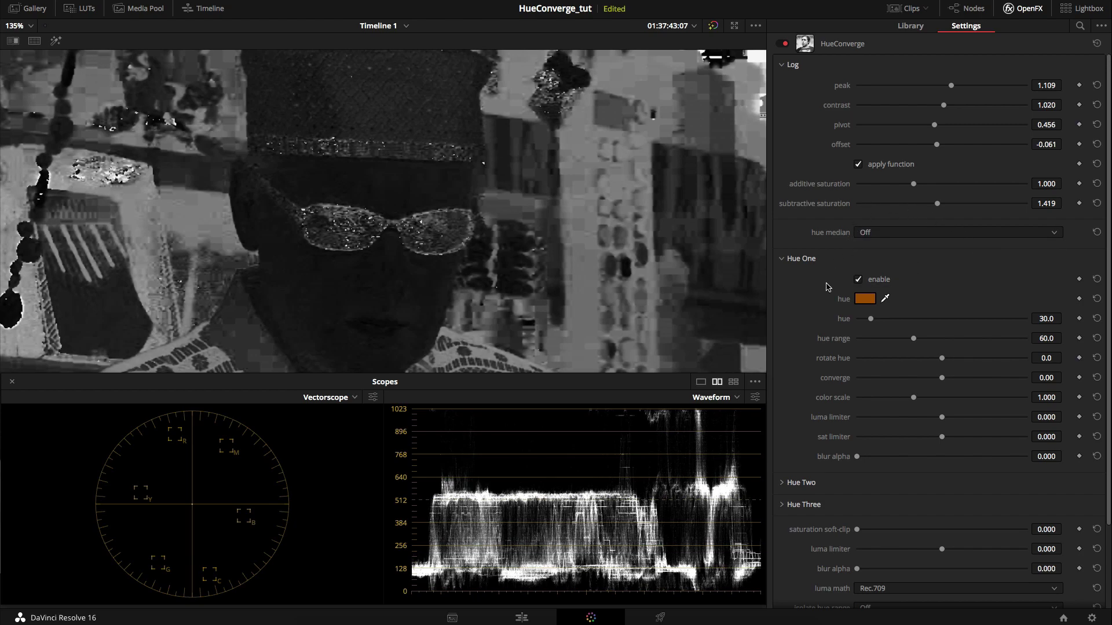
scroll(834, 282, down, 1)
scroll(834, 281, up, 1)
scroll(843, 284, down, 2)
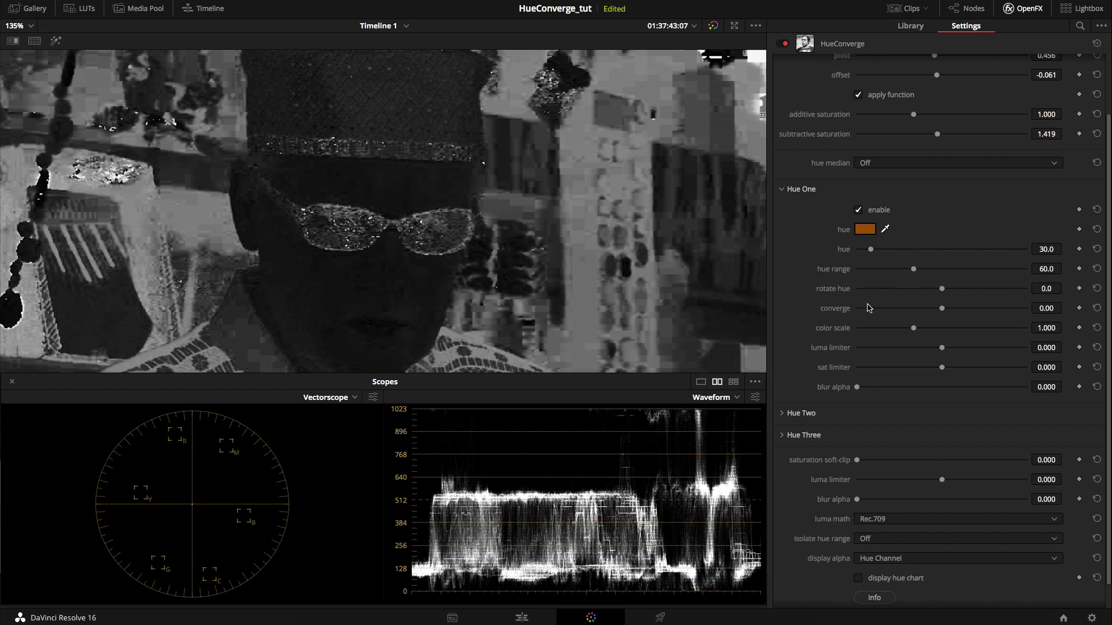
scroll(917, 327, down, 1)
scroll(886, 315, up, 2)
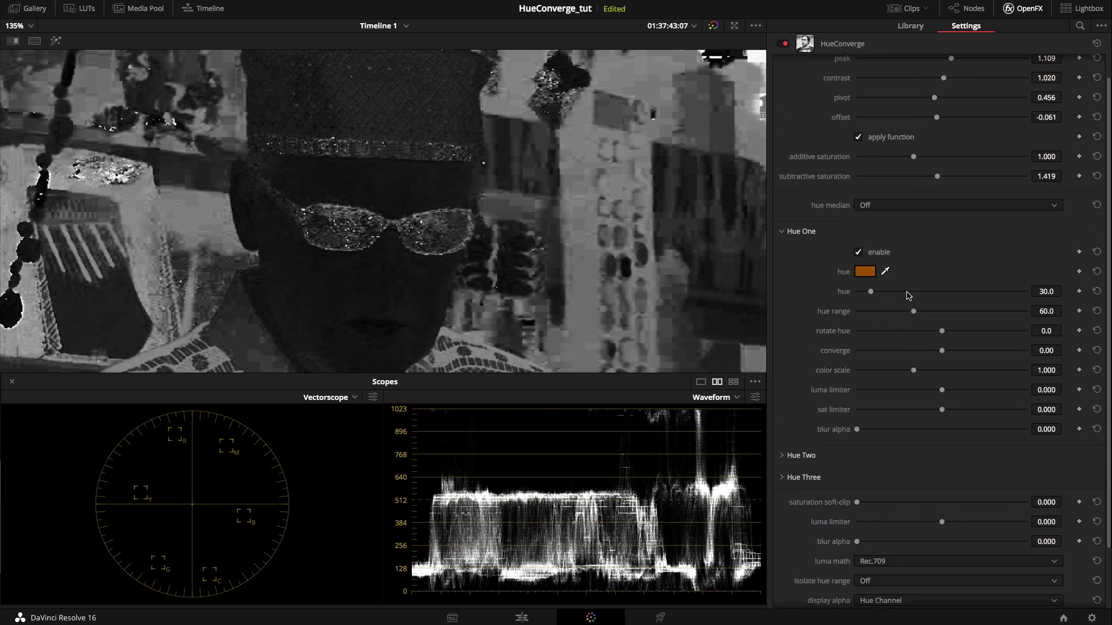
- Reset all HueConverge settings to their defaults, restoring the full-colour drummer clip
click(1097, 44)
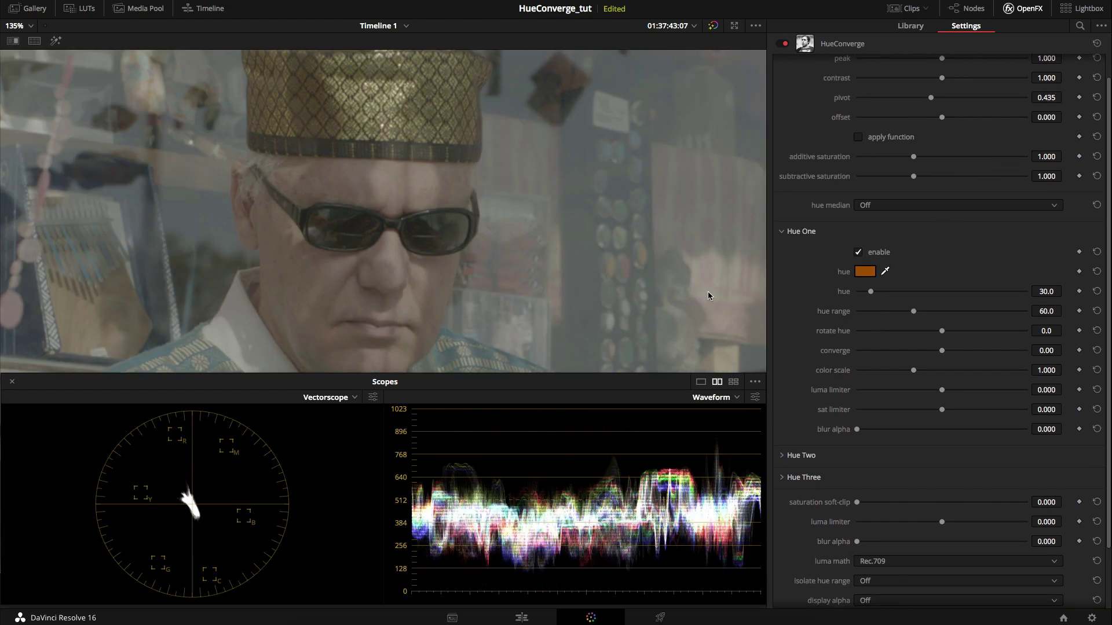
scroll(554, 246, down, 5)
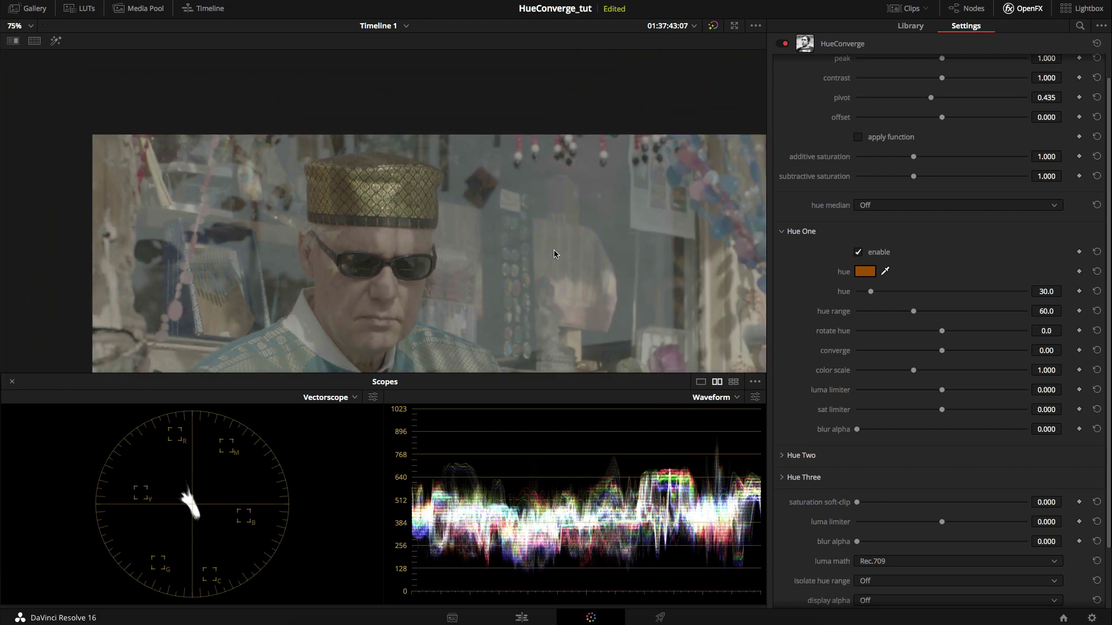
scroll(502, 204, up, 1)
scroll(484, 182, down, 3)
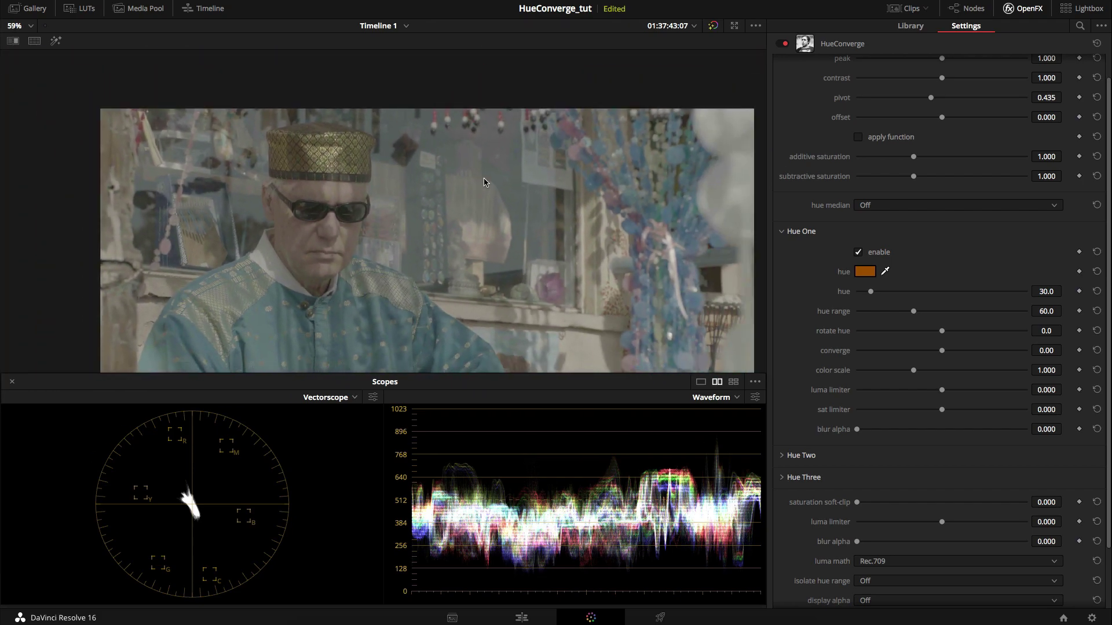
scroll(462, 166, down, 1)
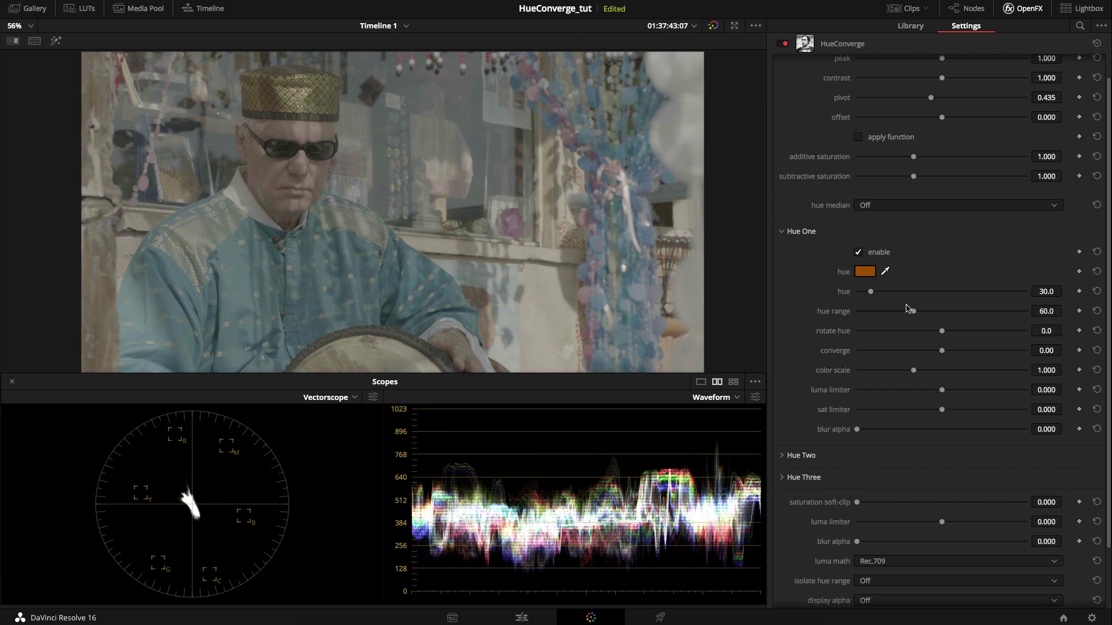
scroll(811, 324, down, 3)
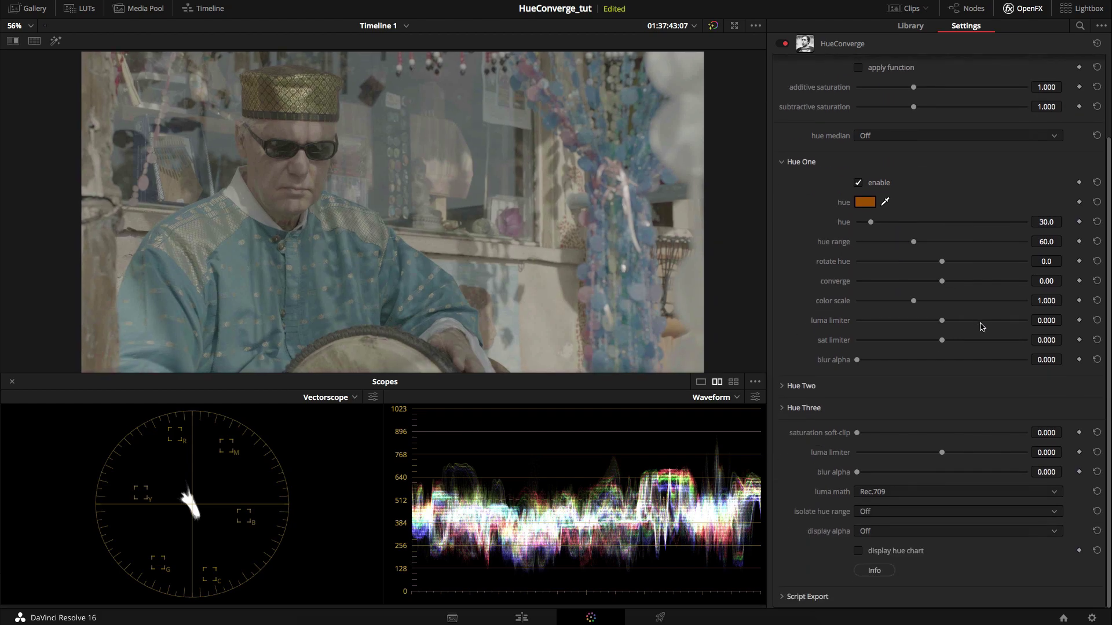
scroll(938, 293, up, 4)
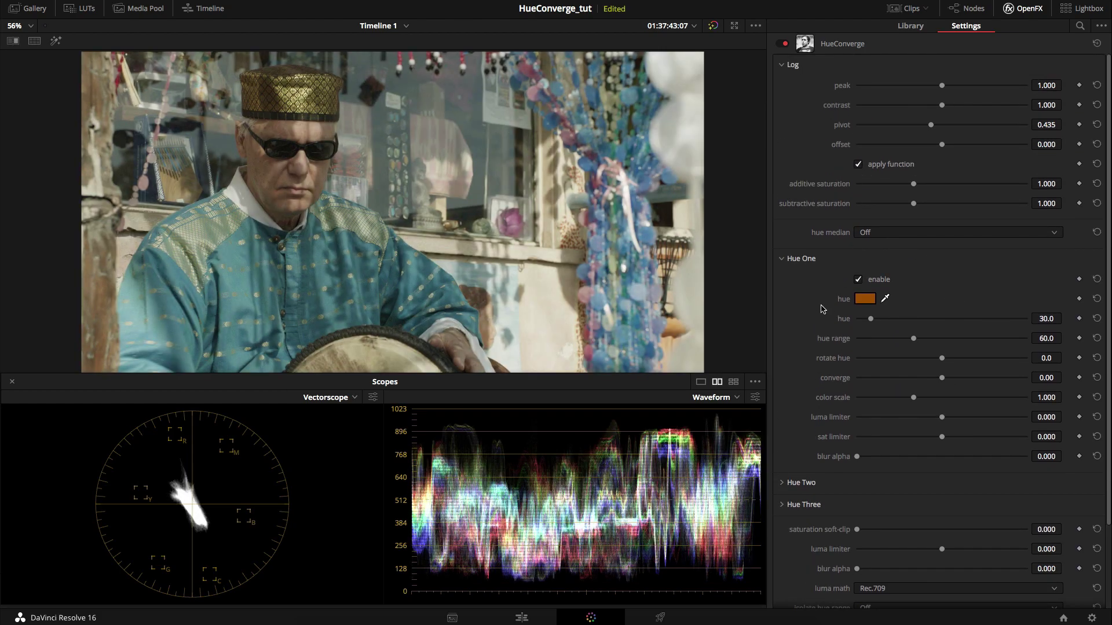
scroll(825, 341, down, 4)
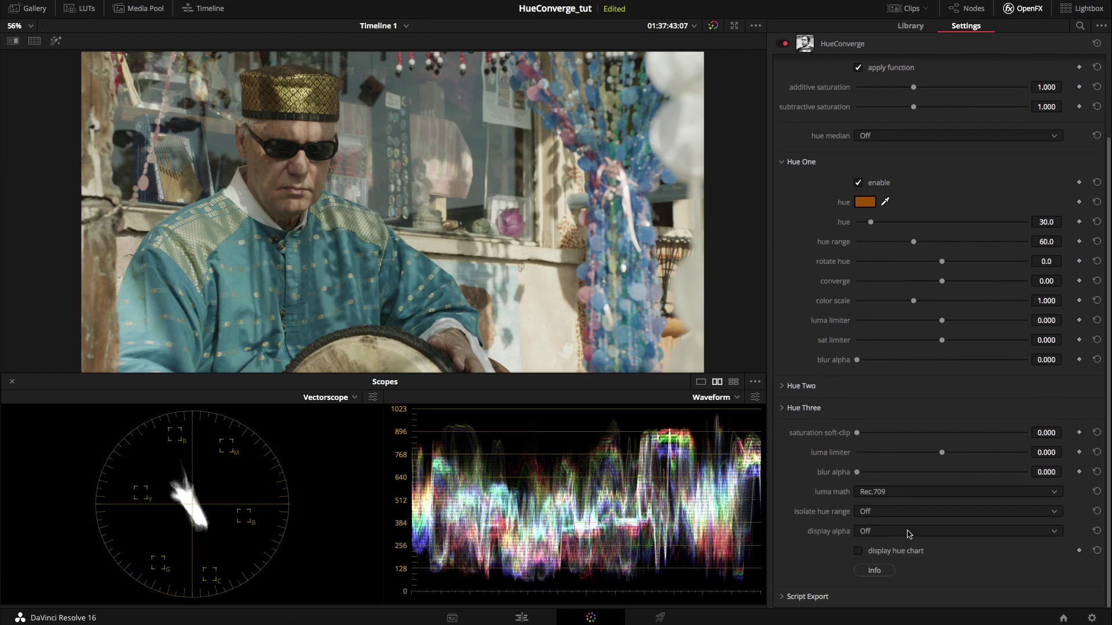
click(918, 512)
click(917, 539)
click(923, 511)
click(922, 527)
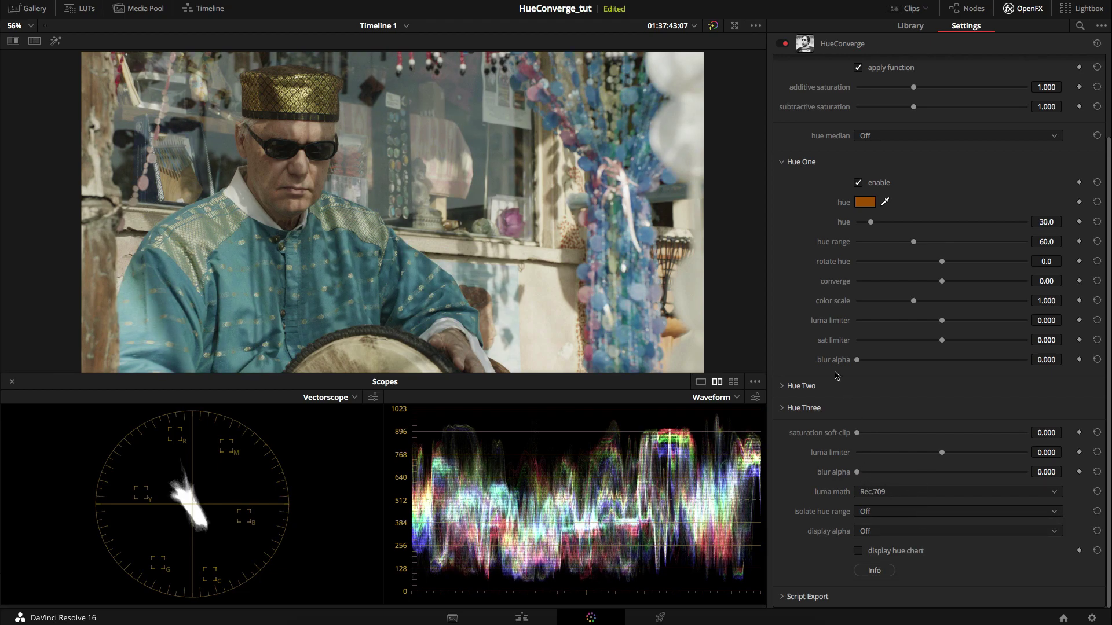